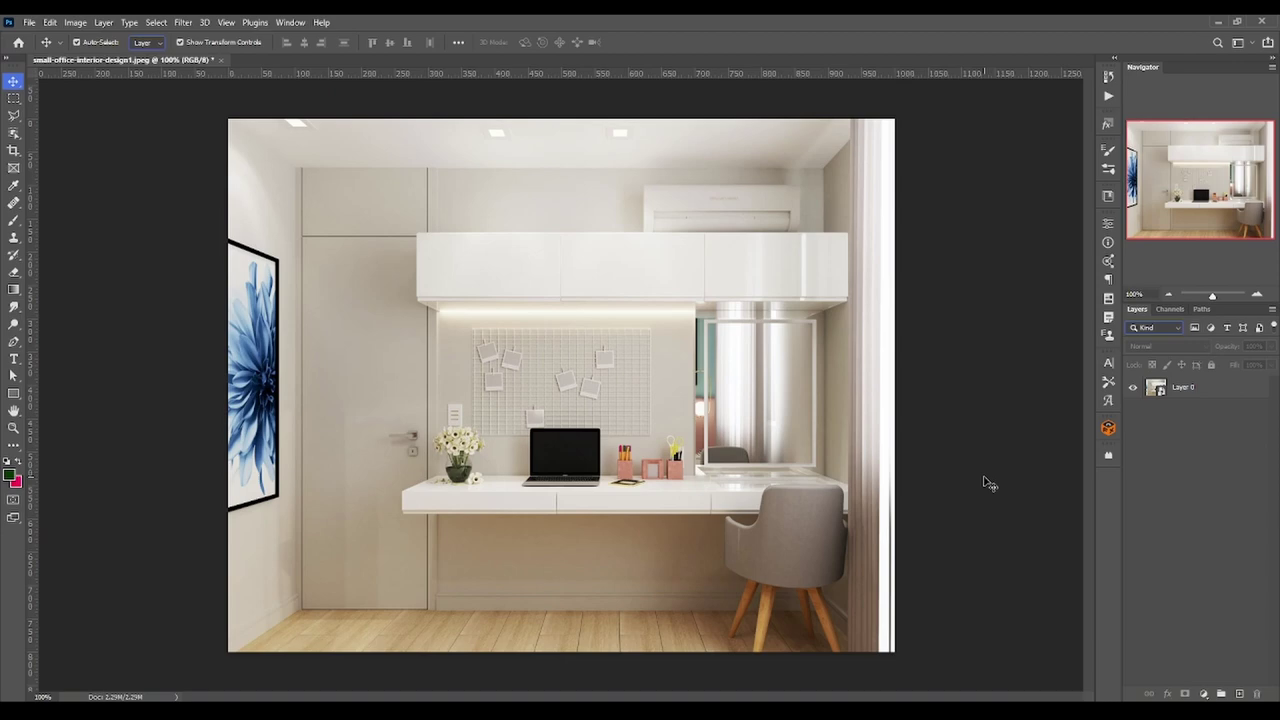
# Select Layer 0 and bring up the menu of new fill and adjustment layer types.
pyautogui.click(1216, 390)
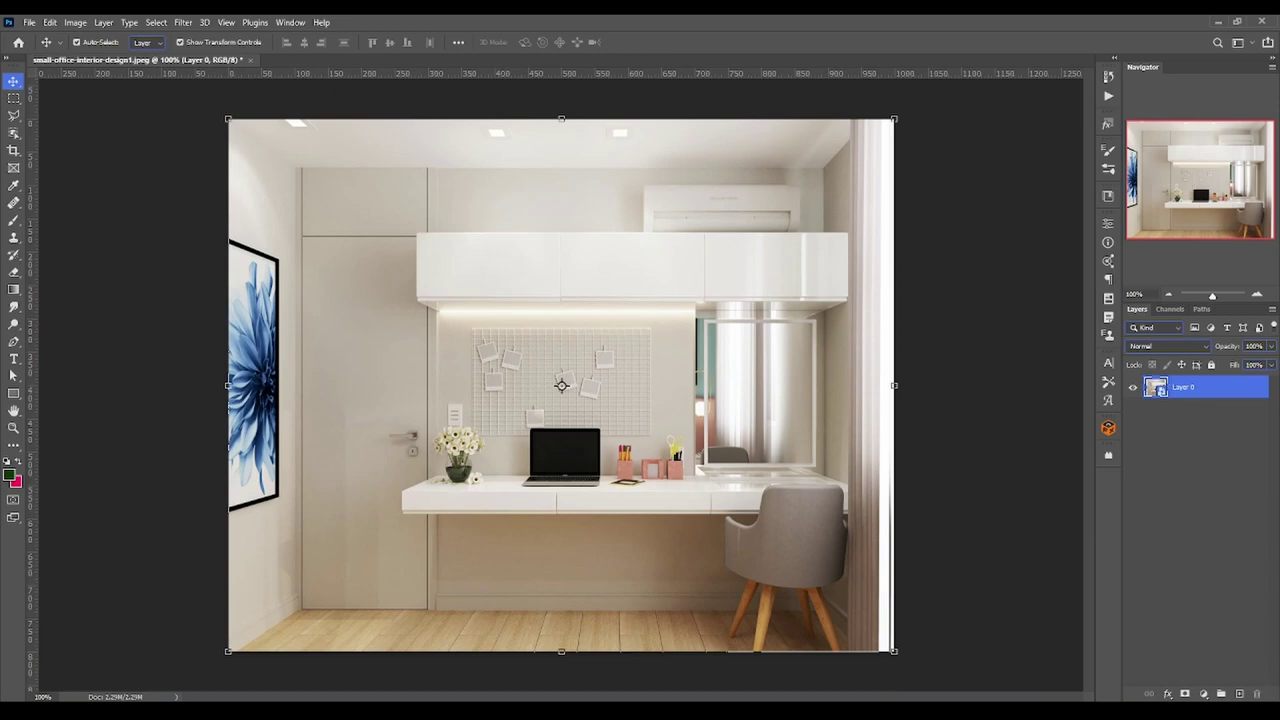
pyautogui.click(1203, 693)
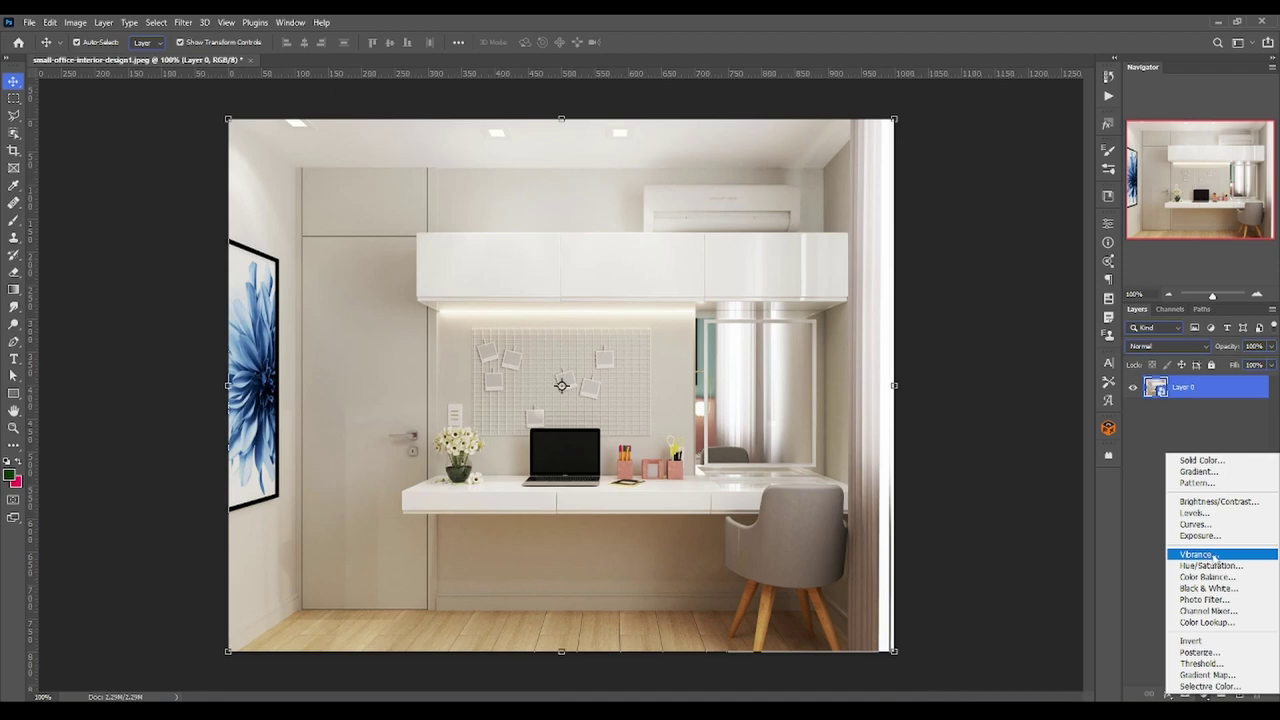
# Add a Vibrance adjustment layer and sweep Vibrance and Saturation, leaving both at -1.
pyautogui.click(1206, 555)
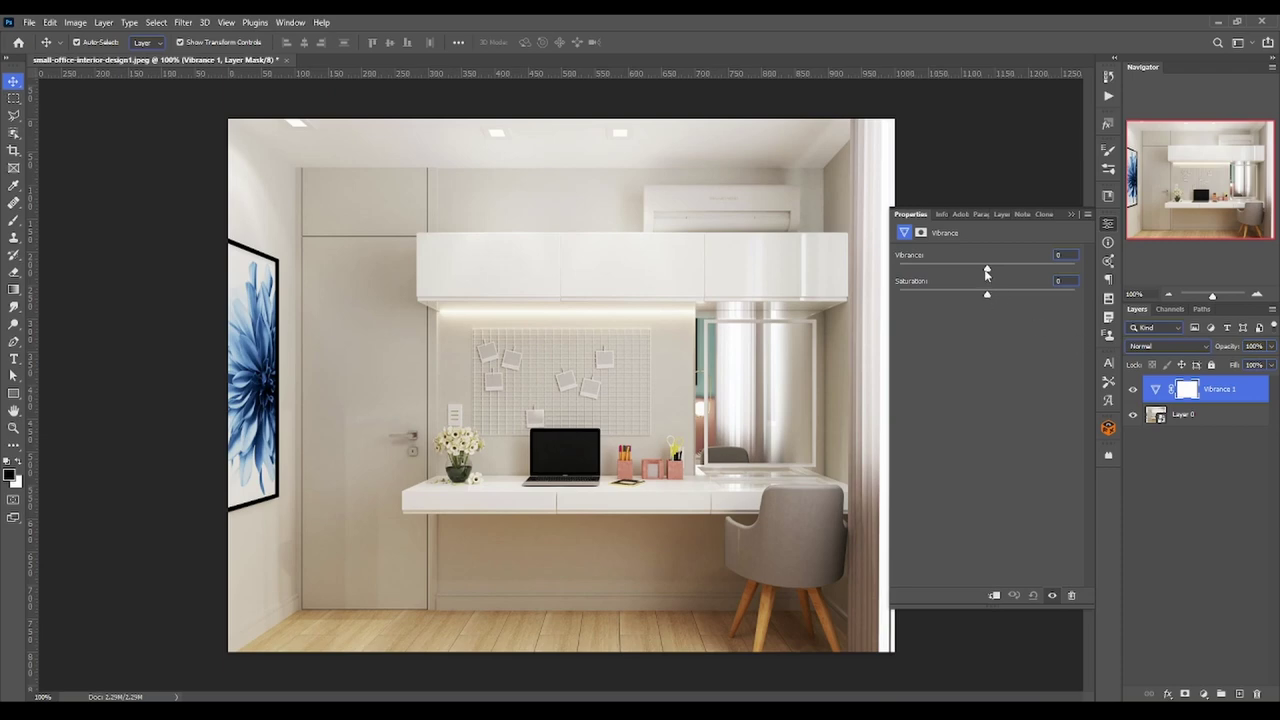
pyautogui.moveTo(986, 272); pyautogui.dragTo(1106, 262)
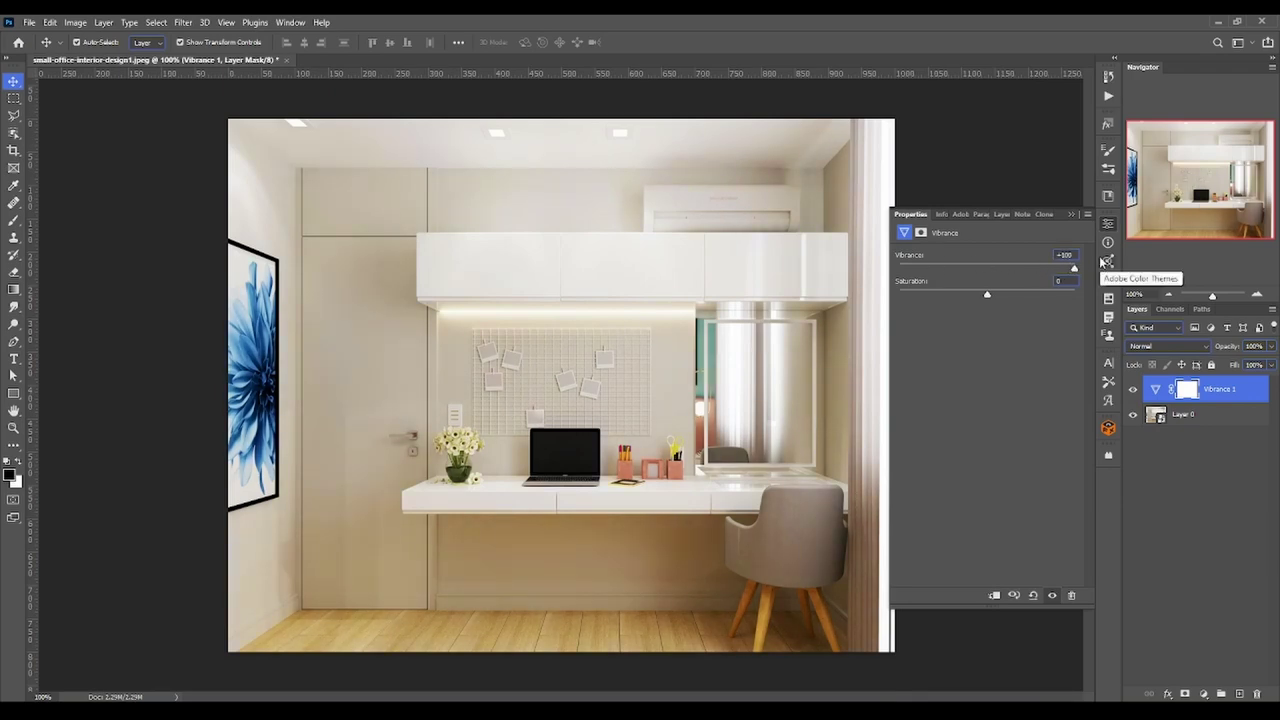
pyautogui.moveTo(1074, 268); pyautogui.dragTo(760, 272)
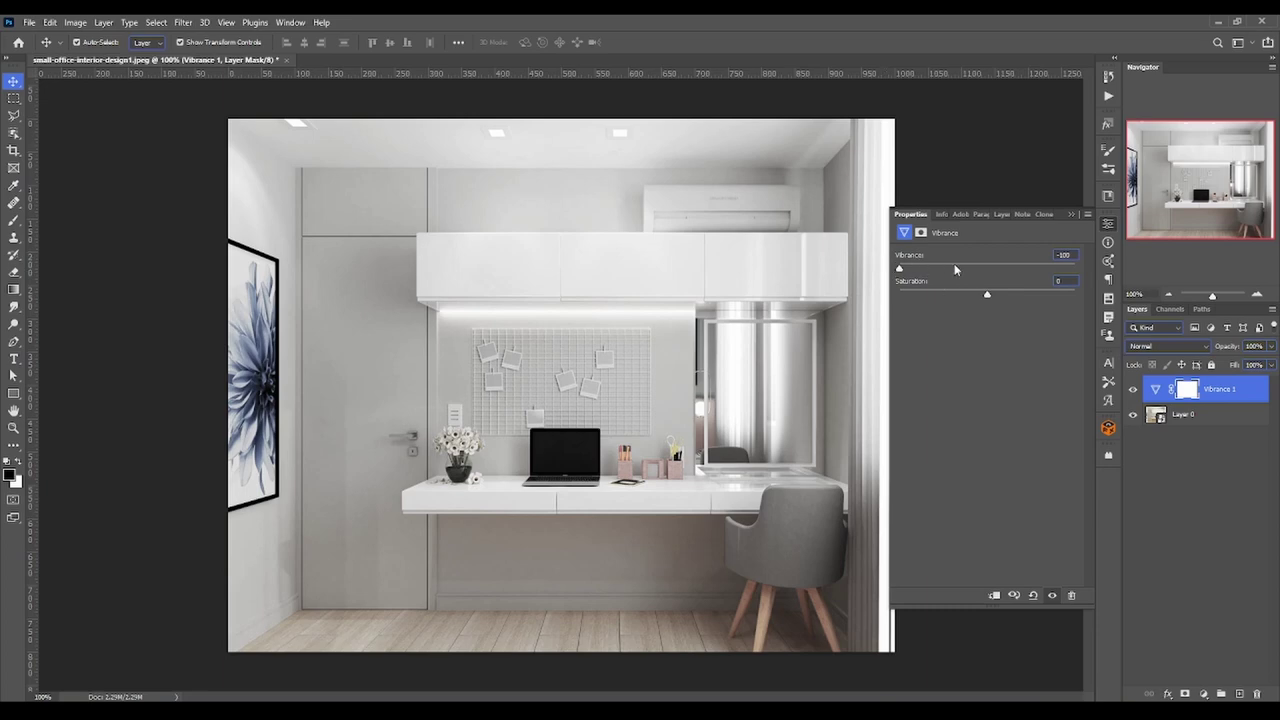
pyautogui.click(987, 270)
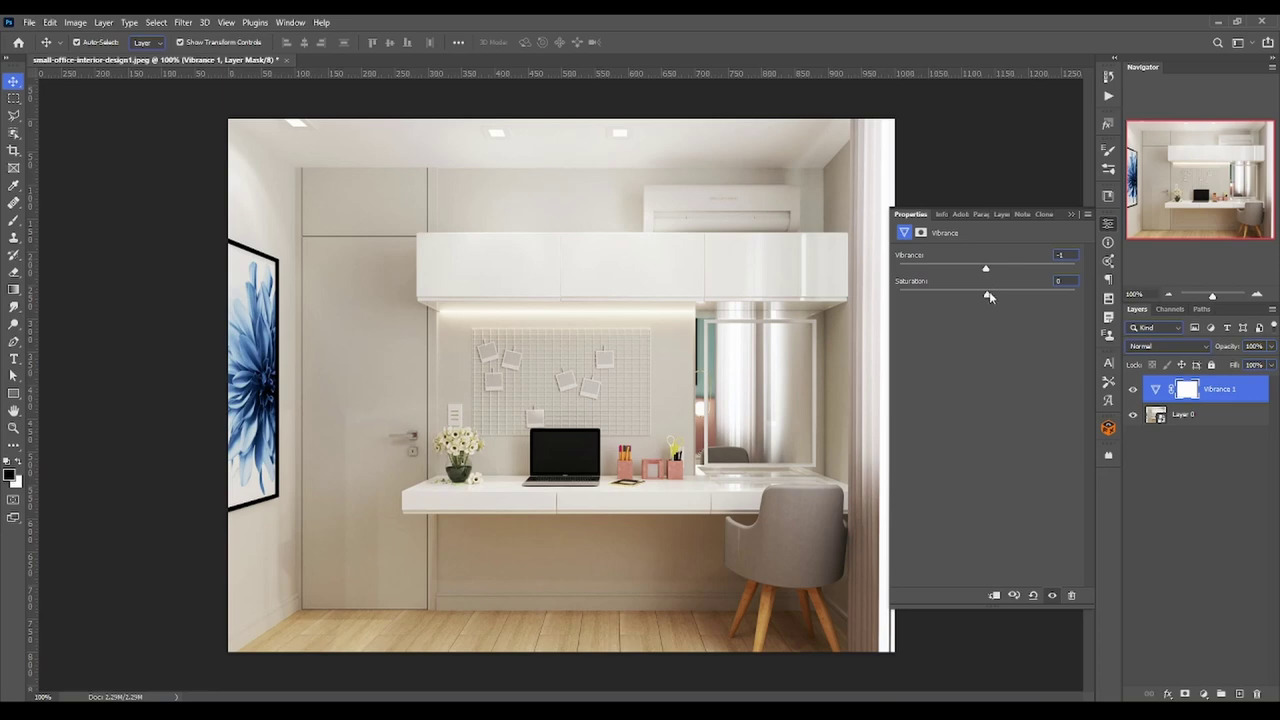
pyautogui.moveTo(987, 293); pyautogui.dragTo(999, 297)
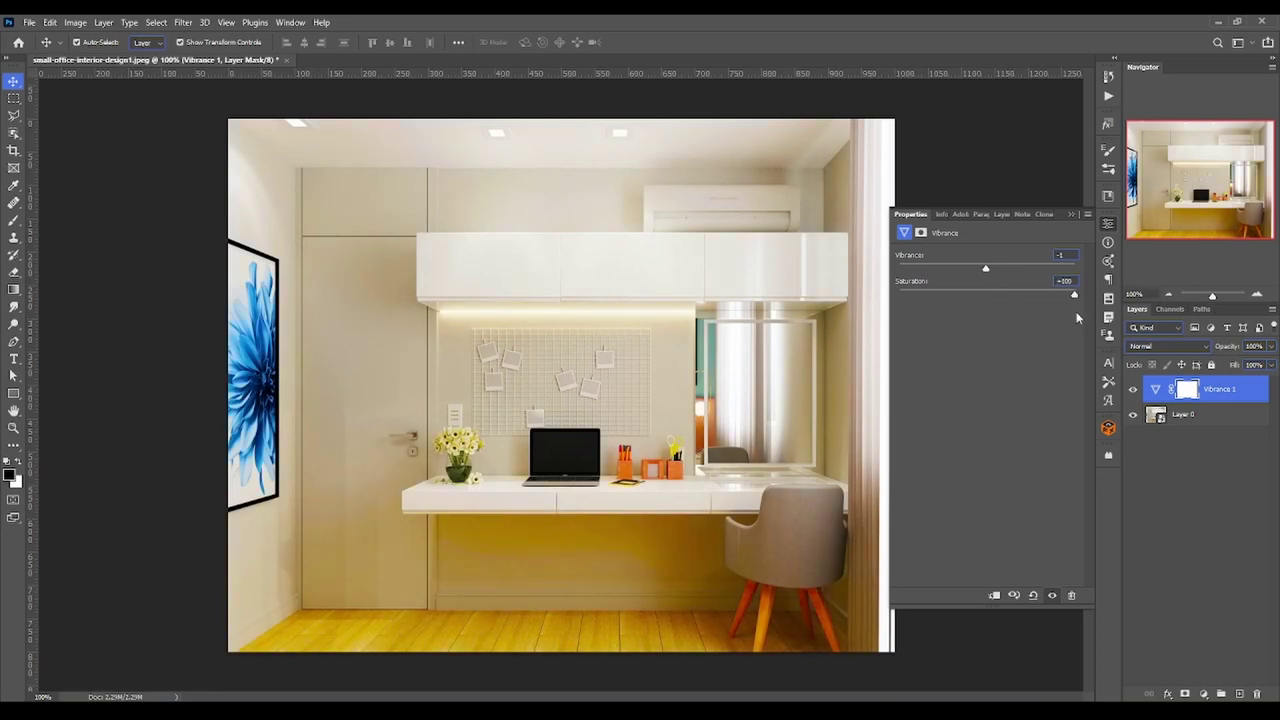
pyautogui.moveTo(1074, 295)
pyautogui.mouseDown()
pyautogui.moveTo(885, 298)
pyautogui.moveTo(990, 309)
pyautogui.mouseUp()
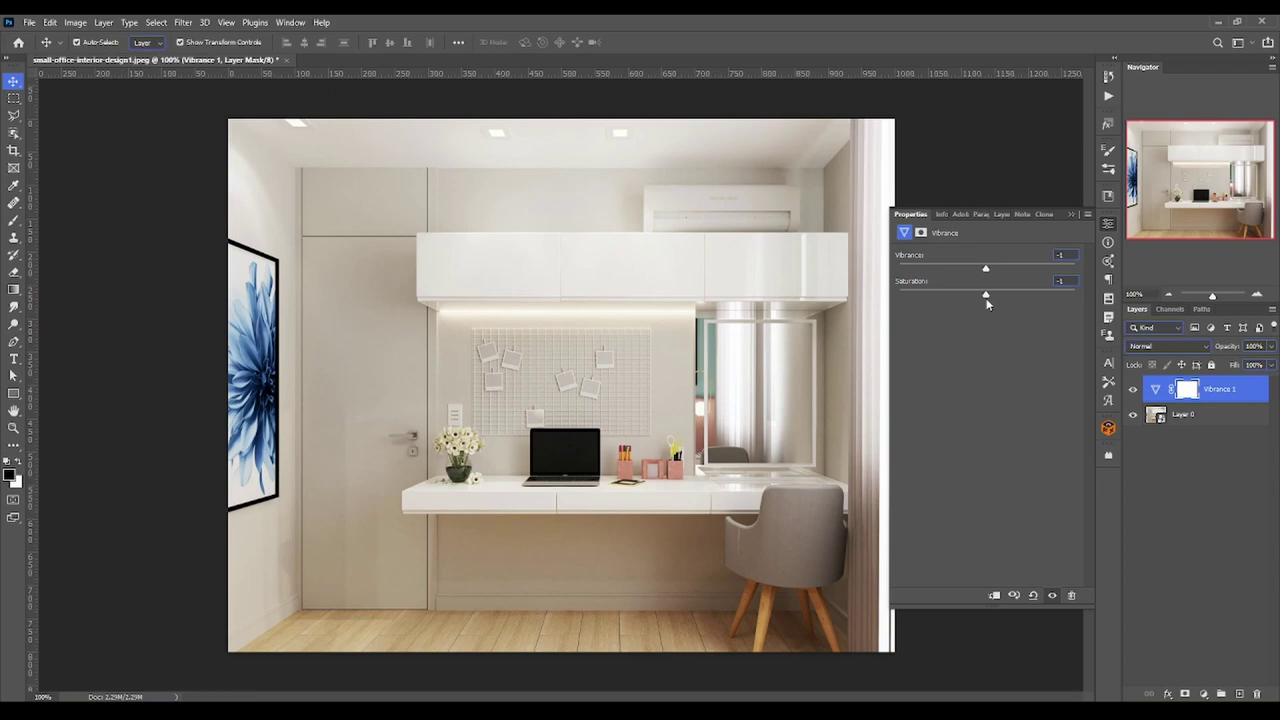
# Delete Vibrance 1 and add a Hue/Saturation adjustment layer above Layer 0.
pyautogui.click(1247, 395)
pyautogui.press('Delete')
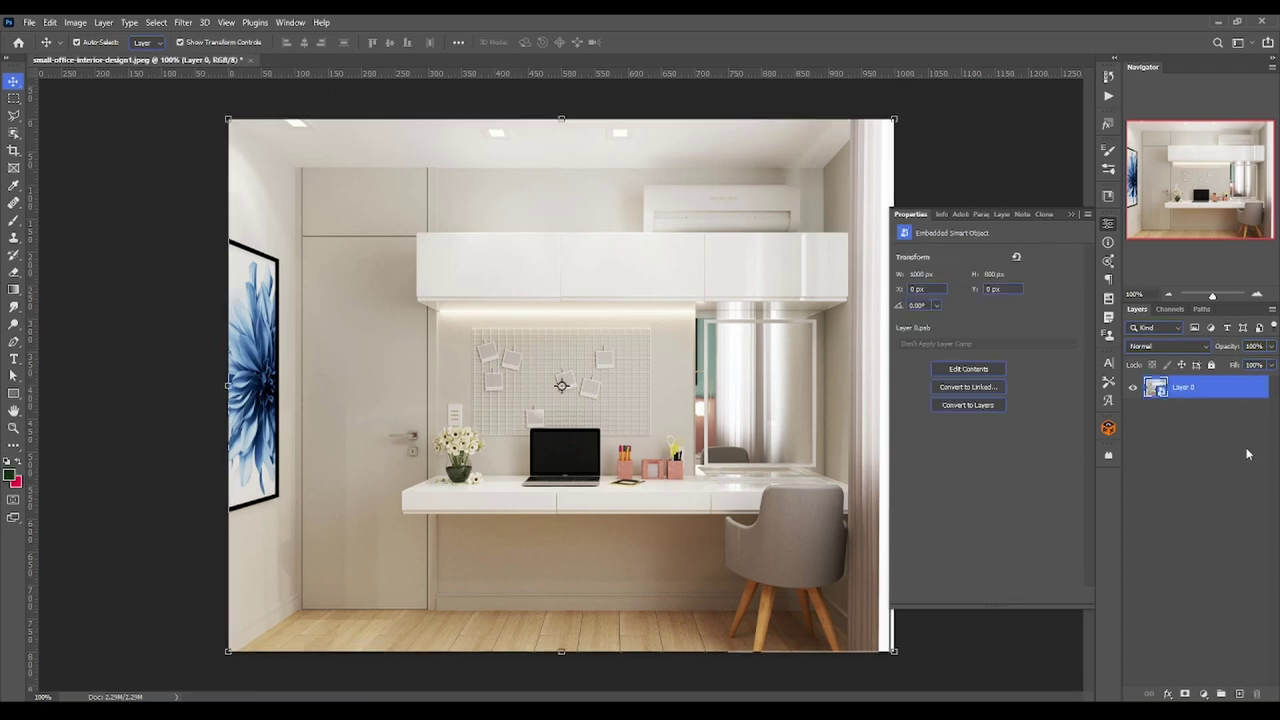
pyautogui.click(1210, 693)
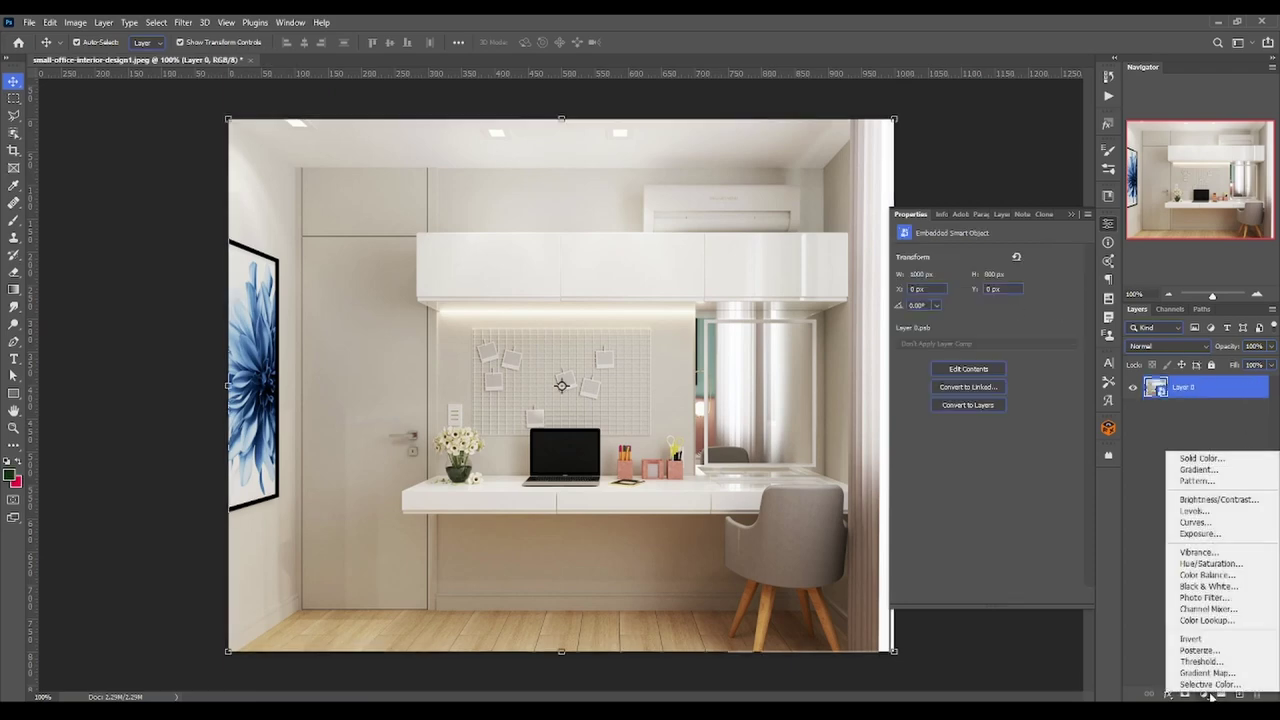
pyautogui.click(1210, 563)
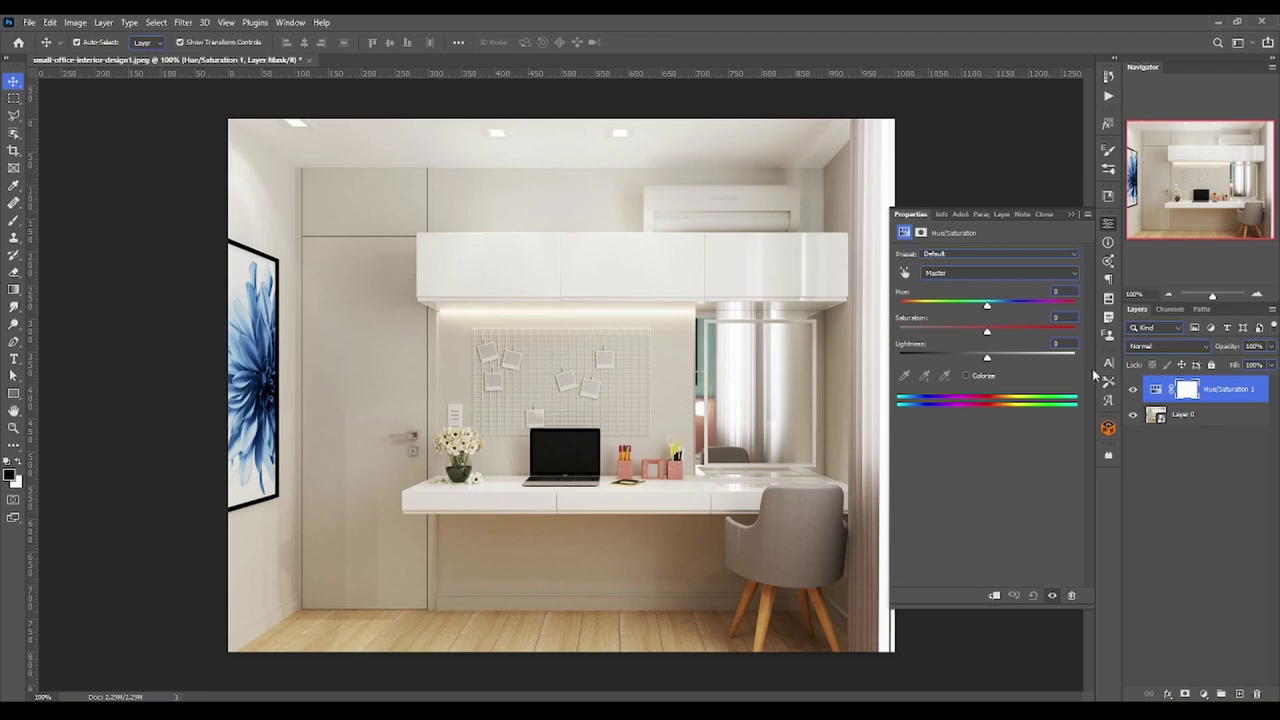
# On the Master range, try Saturation +47, reset, set Hue +12, and add empty Layer 1.
pyautogui.click(1040, 273)
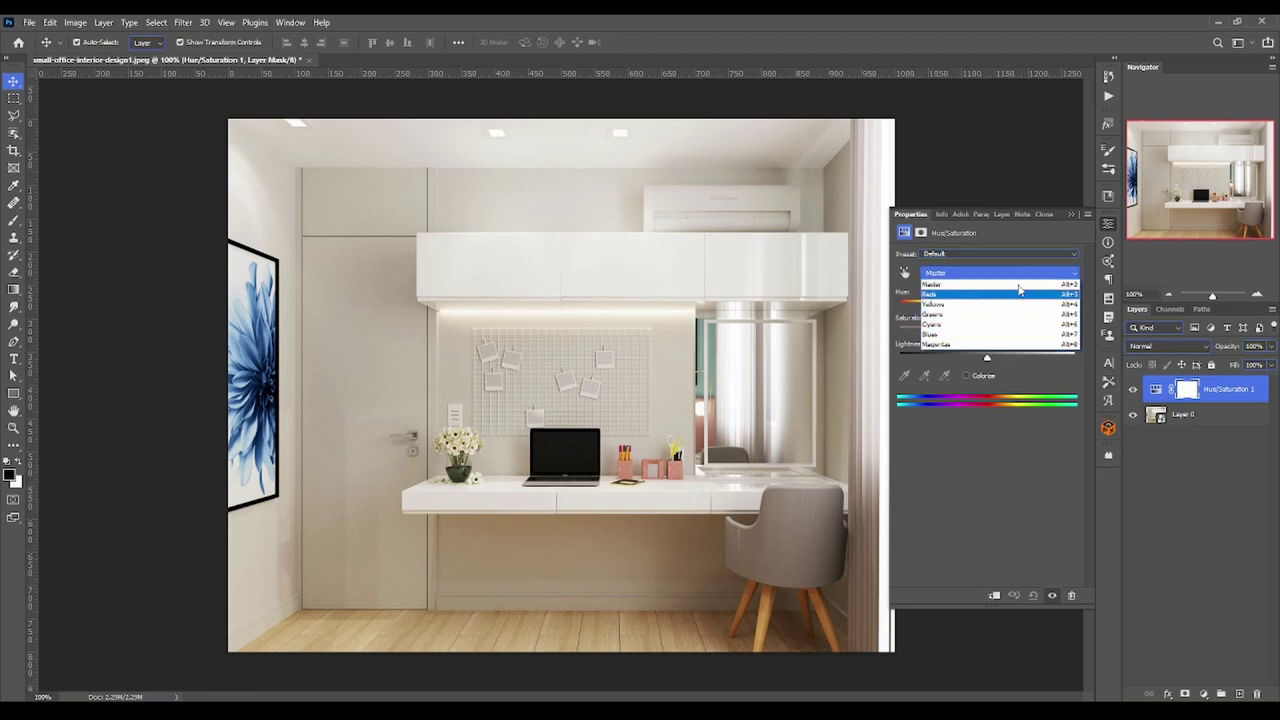
pyautogui.click(1018, 285)
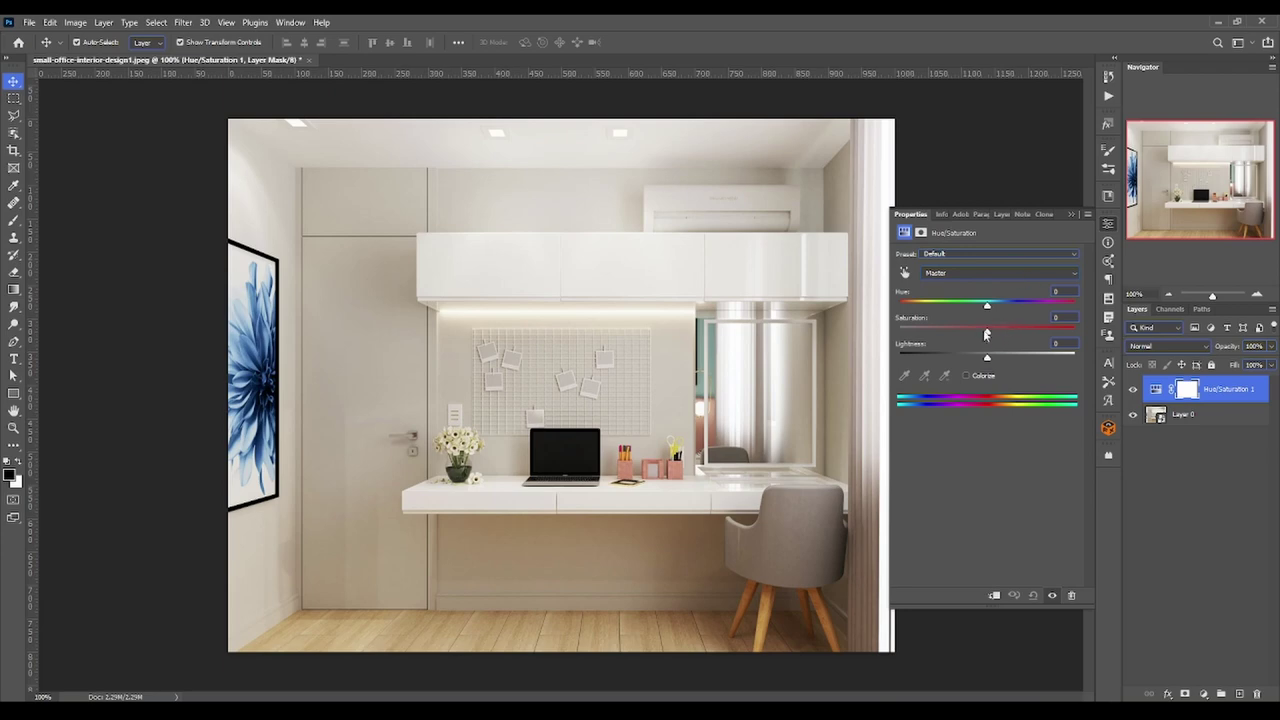
pyautogui.moveTo(987, 331)
pyautogui.mouseDown()
pyautogui.moveTo(1029, 329)
pyautogui.moveTo(955, 357)
pyautogui.moveTo(982, 370)
pyautogui.mouseUp()
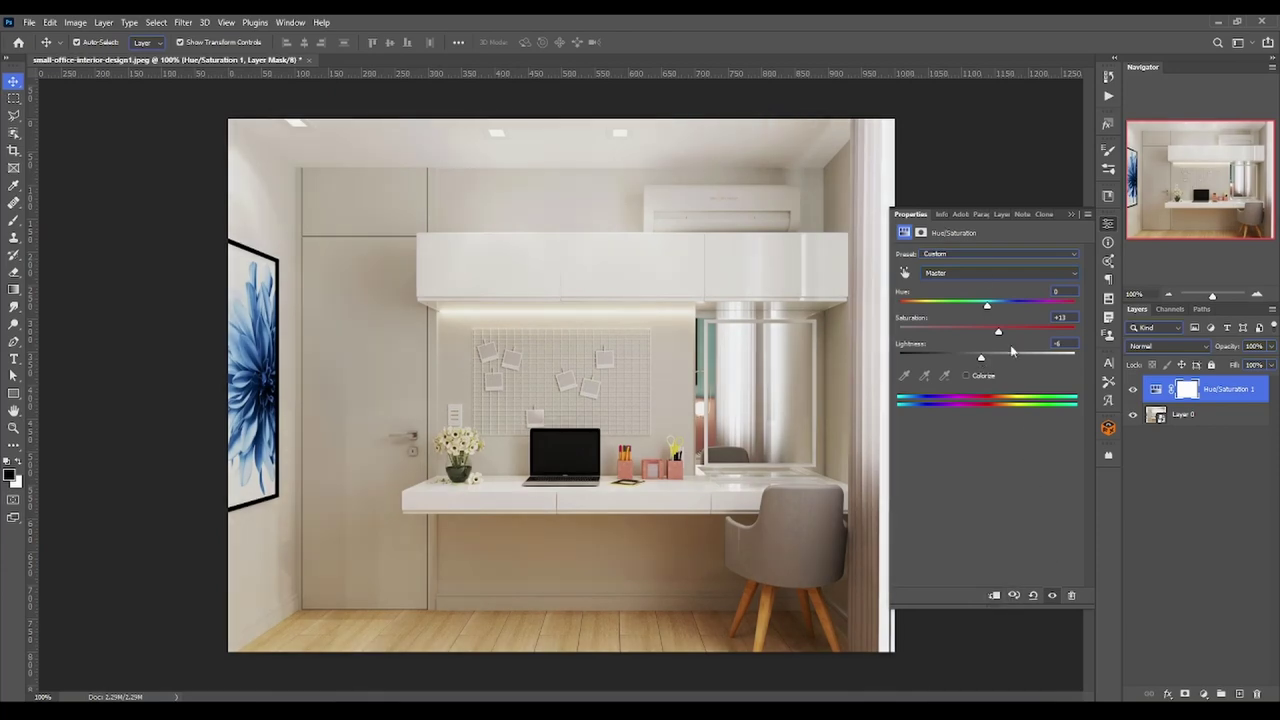
pyautogui.click(1033, 595)
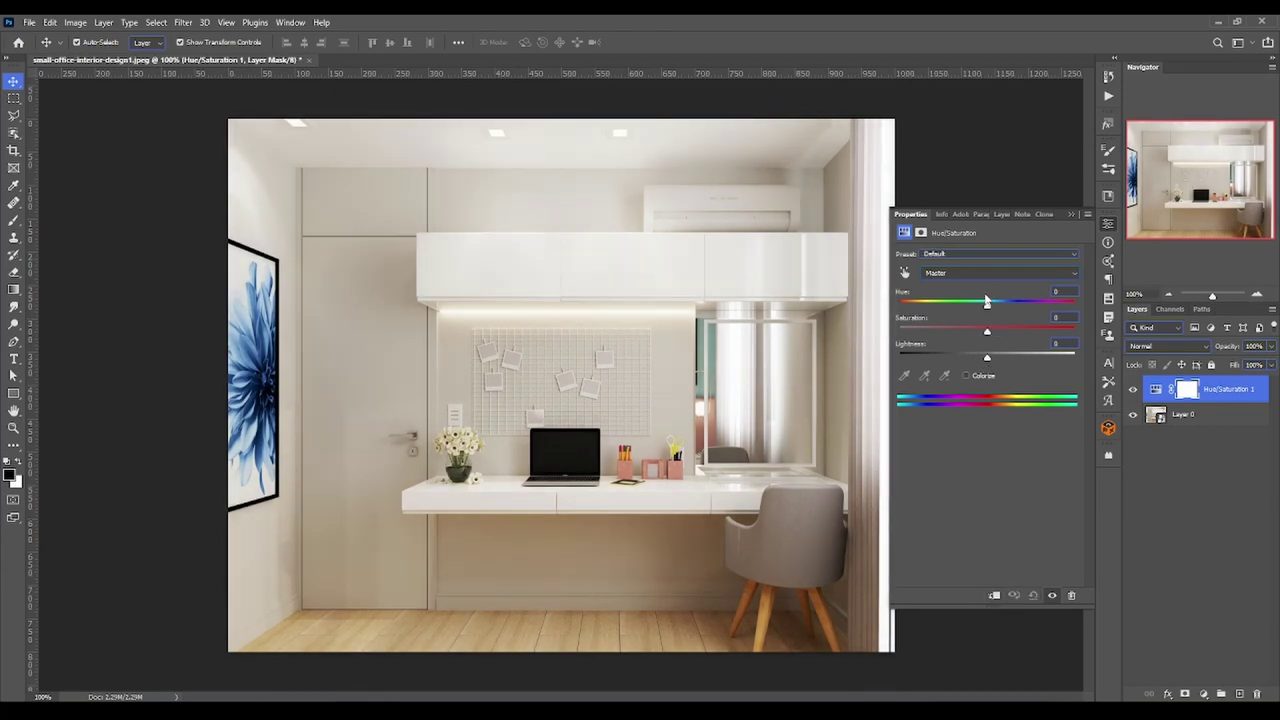
pyautogui.moveTo(987, 300); pyautogui.dragTo(998, 304)
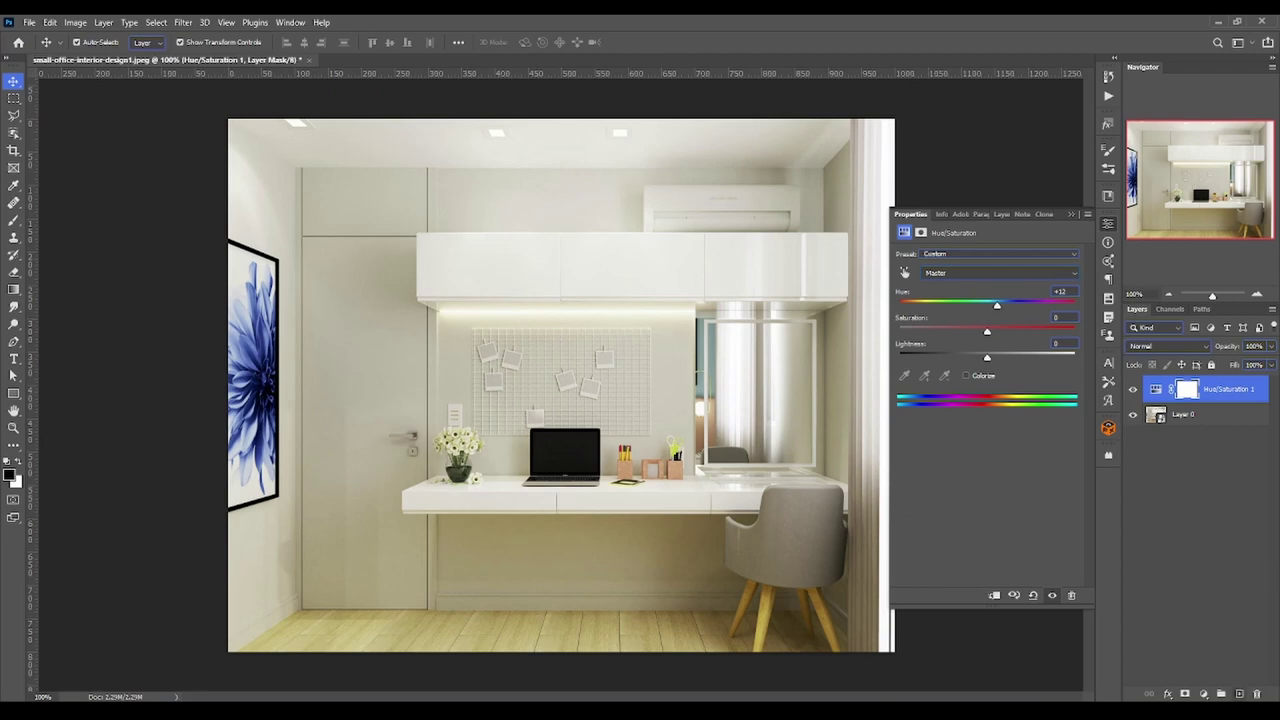
pyautogui.click(1239, 694)
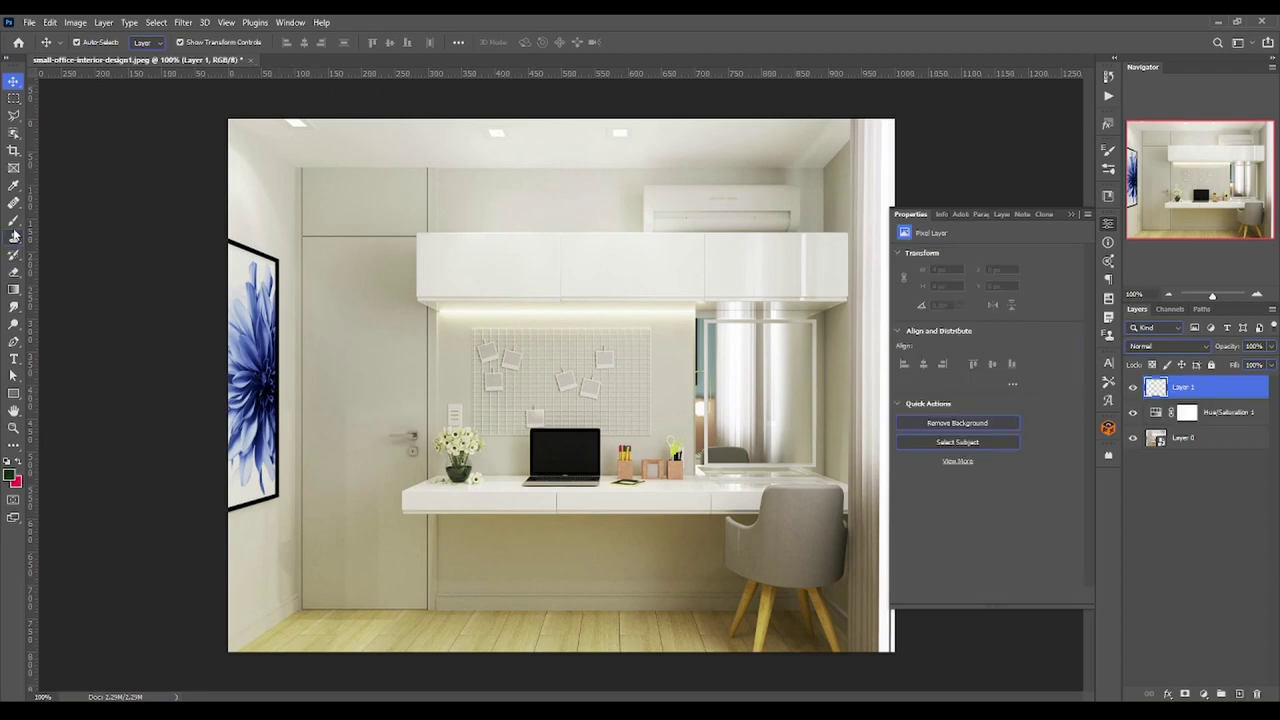
# Paint a large pink blob left of the laptop with the Brush on Layer 1.
pyautogui.click(14, 236)
pyautogui.click(14, 219)
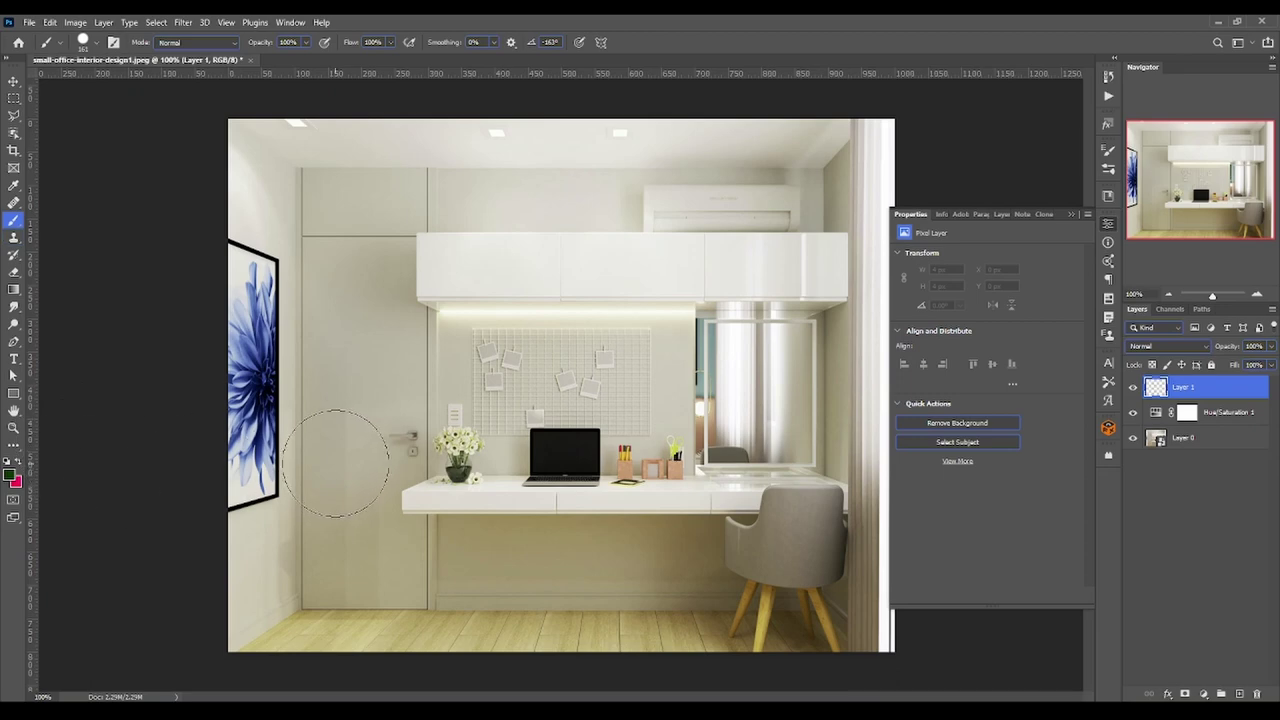
pyautogui.press('x')
pyautogui.moveTo(440, 360)
pyautogui.mouseDown()
pyautogui.moveTo(457, 371)
pyautogui.moveTo(451, 400)
pyautogui.mouseUp()
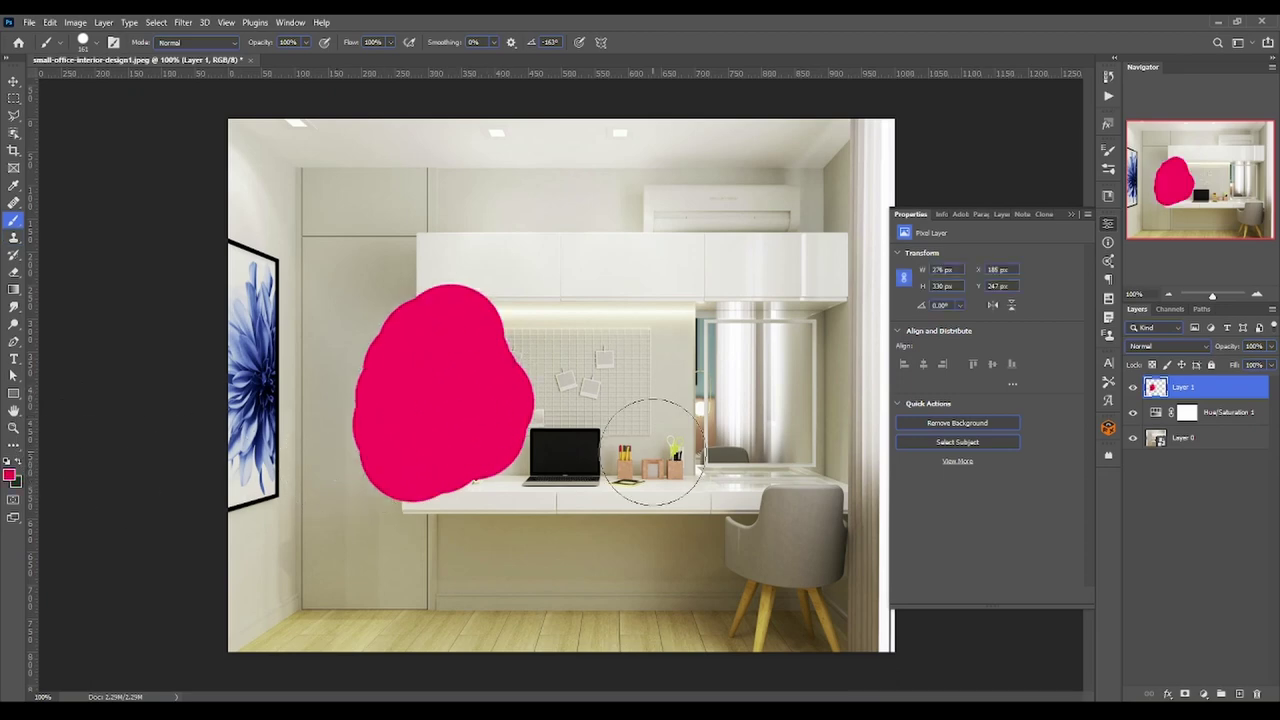
# Move Layer 1 below Hue/Saturation 1 and sweep its Hue, ending at +82.
pyautogui.moveTo(1195, 388); pyautogui.dragTo(1180, 424)
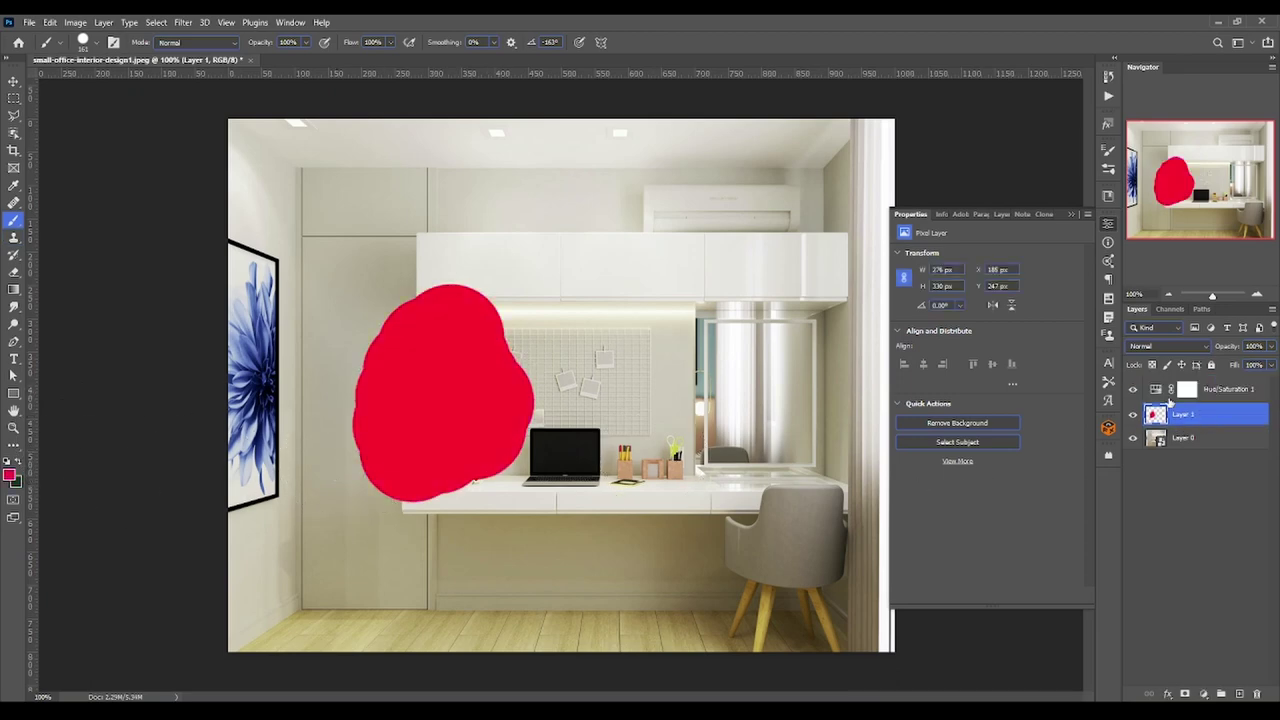
pyautogui.click(1160, 390)
pyautogui.moveTo(987, 302)
pyautogui.mouseDown()
pyautogui.moveTo(945, 306)
pyautogui.moveTo(1070, 310)
pyautogui.mouseUp()
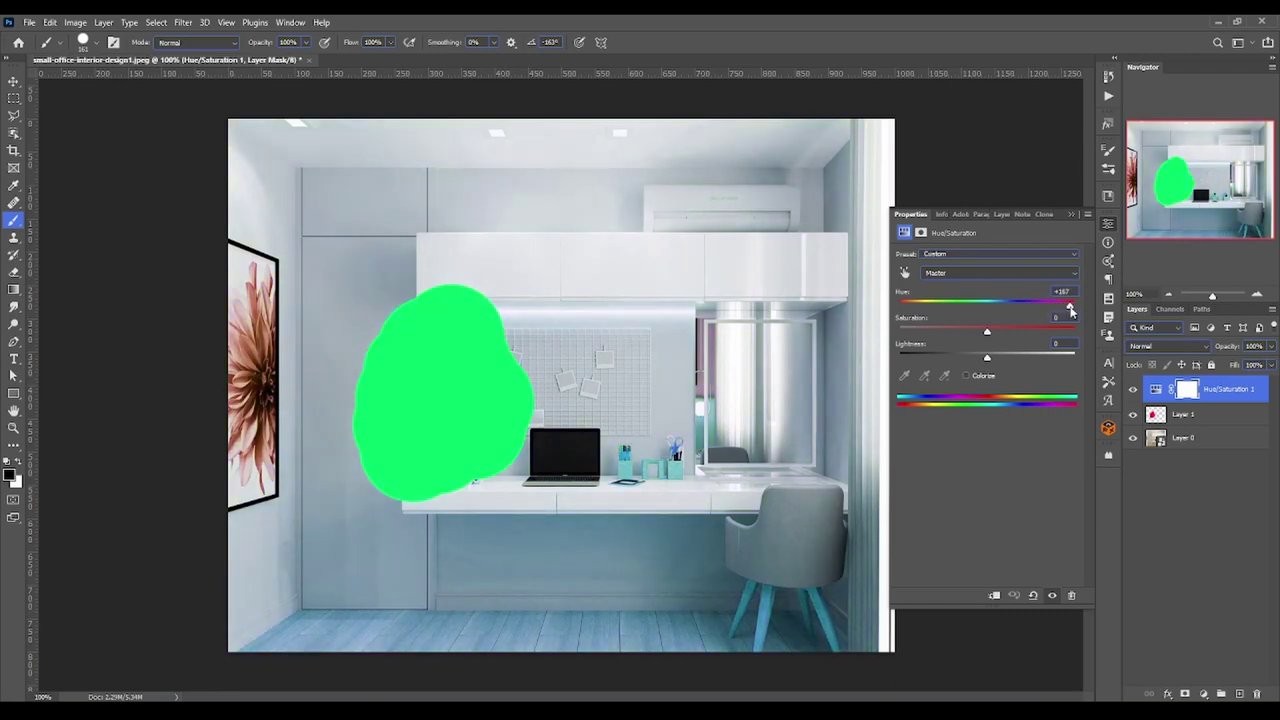
pyautogui.moveTo(1071, 311)
pyautogui.mouseDown()
pyautogui.moveTo(899, 318)
pyautogui.moveTo(1080, 306)
pyautogui.moveTo(1055, 306)
pyautogui.moveTo(1135, 317)
pyautogui.mouseUp()
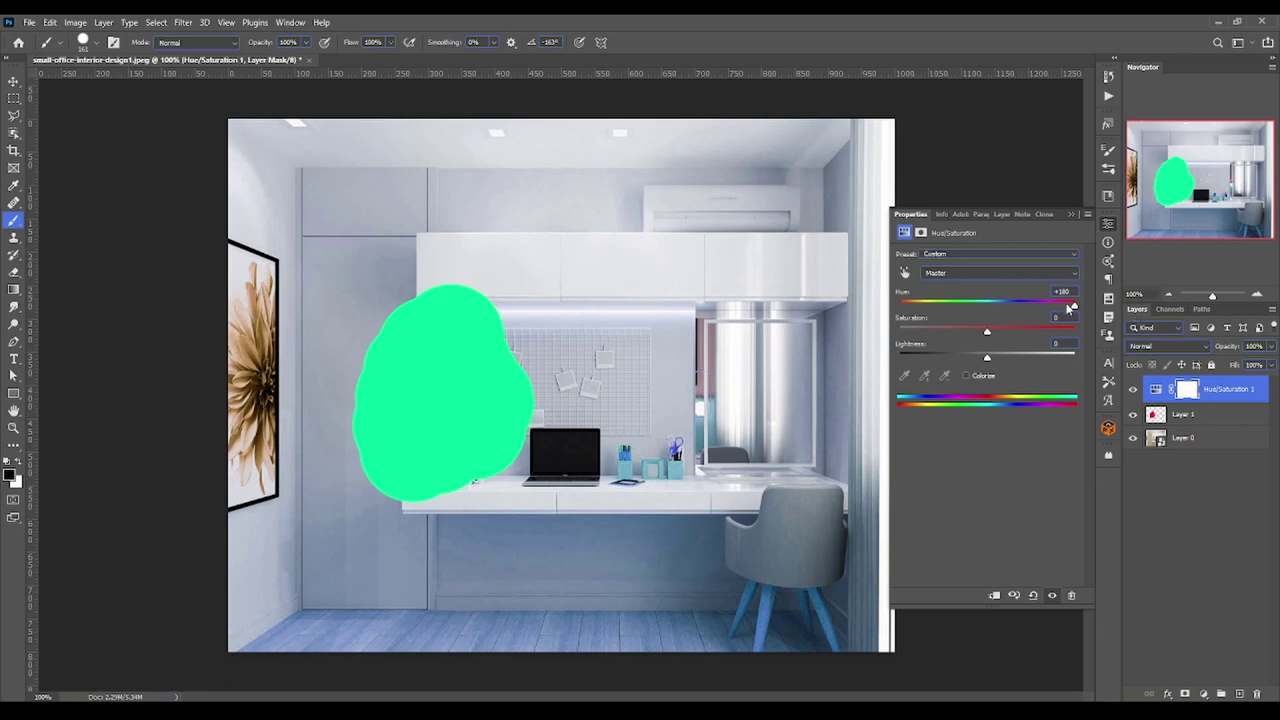
pyautogui.moveTo(1074, 304)
pyautogui.mouseDown()
pyautogui.moveTo(905, 304)
pyautogui.moveTo(957, 322)
pyautogui.moveTo(1074, 322)
pyautogui.moveTo(954, 322)
pyautogui.moveTo(1043, 308)
pyautogui.mouseUp()
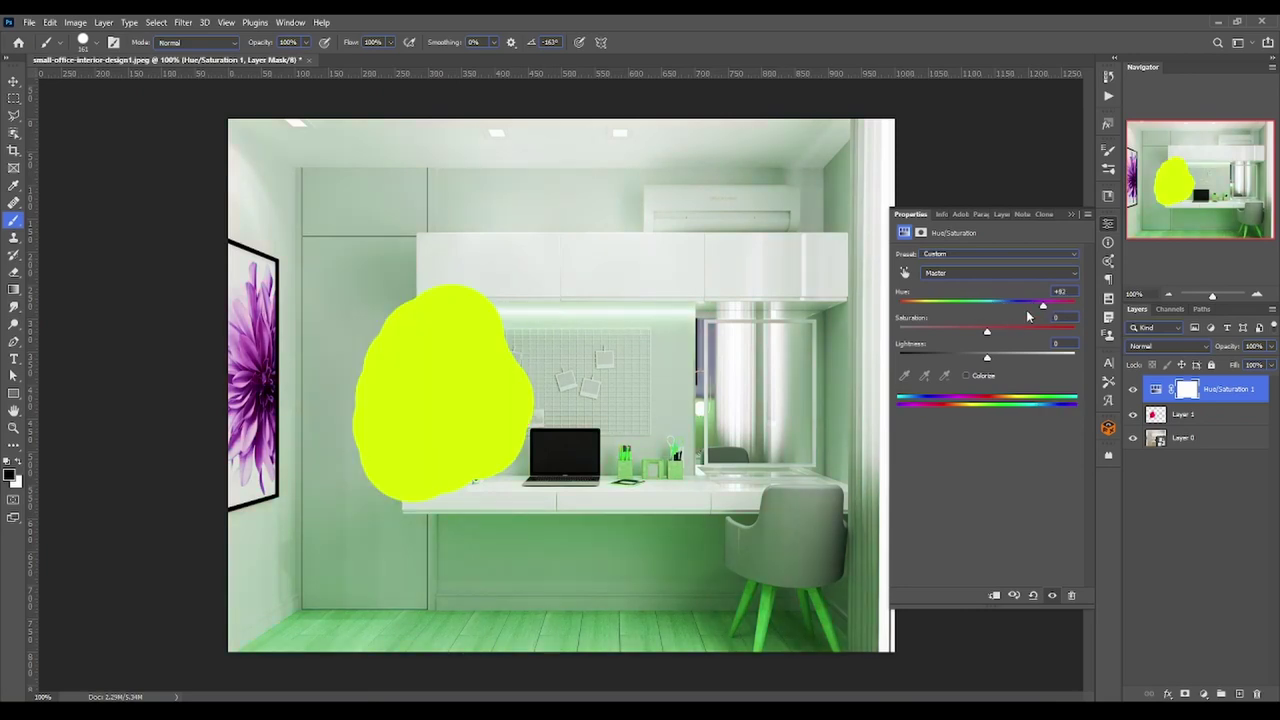
# Delete the Hue/Saturation layer and add a Black & White adjustment layer.
pyautogui.click(1071, 215)
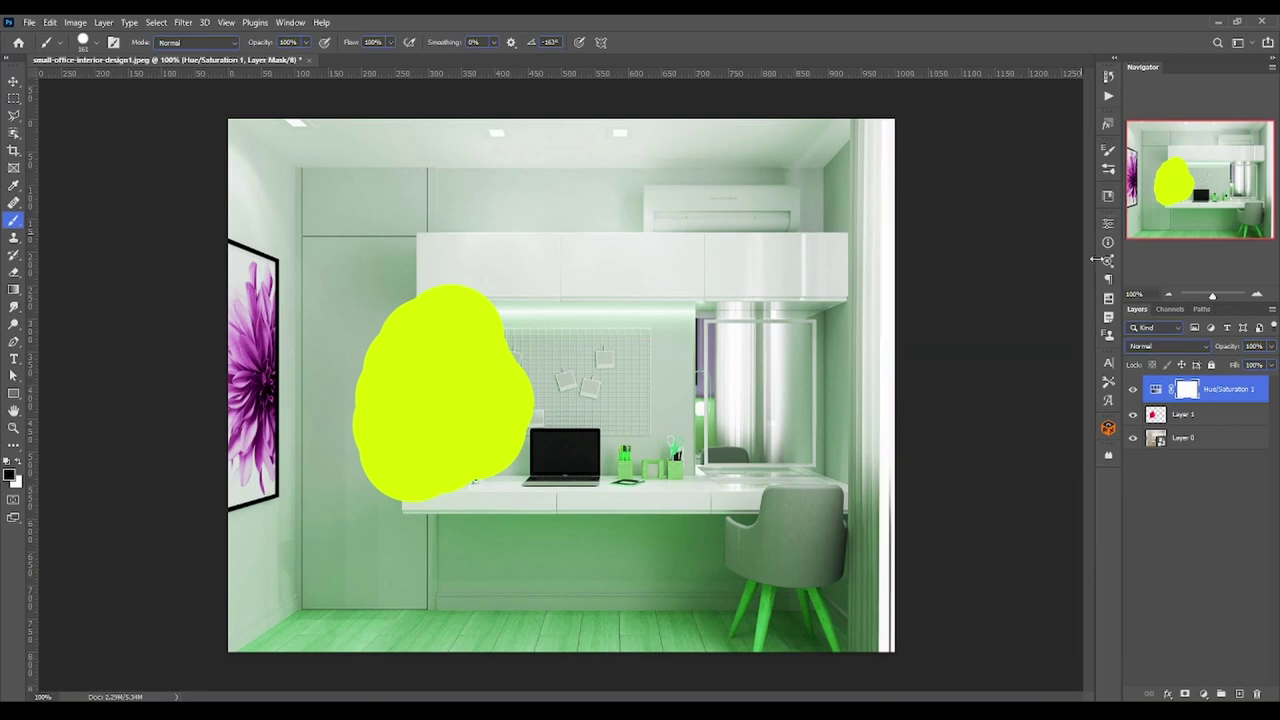
pyautogui.press('Delete')
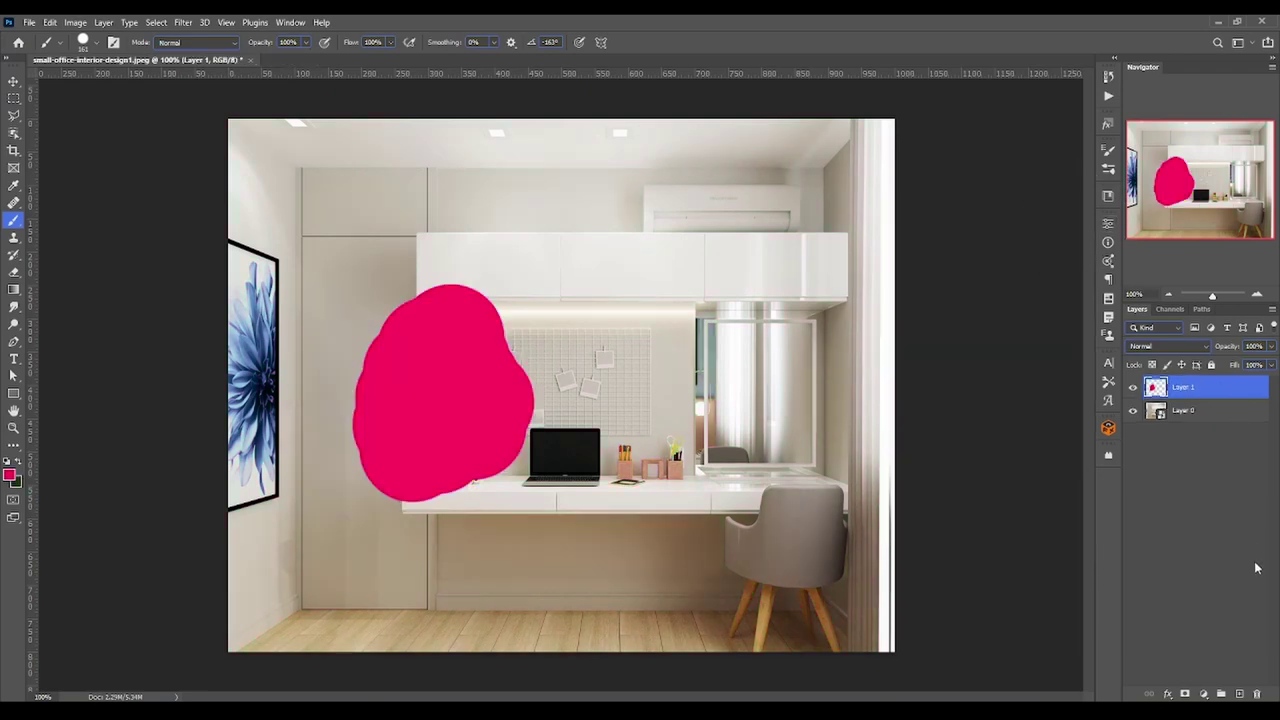
pyautogui.click(1210, 693)
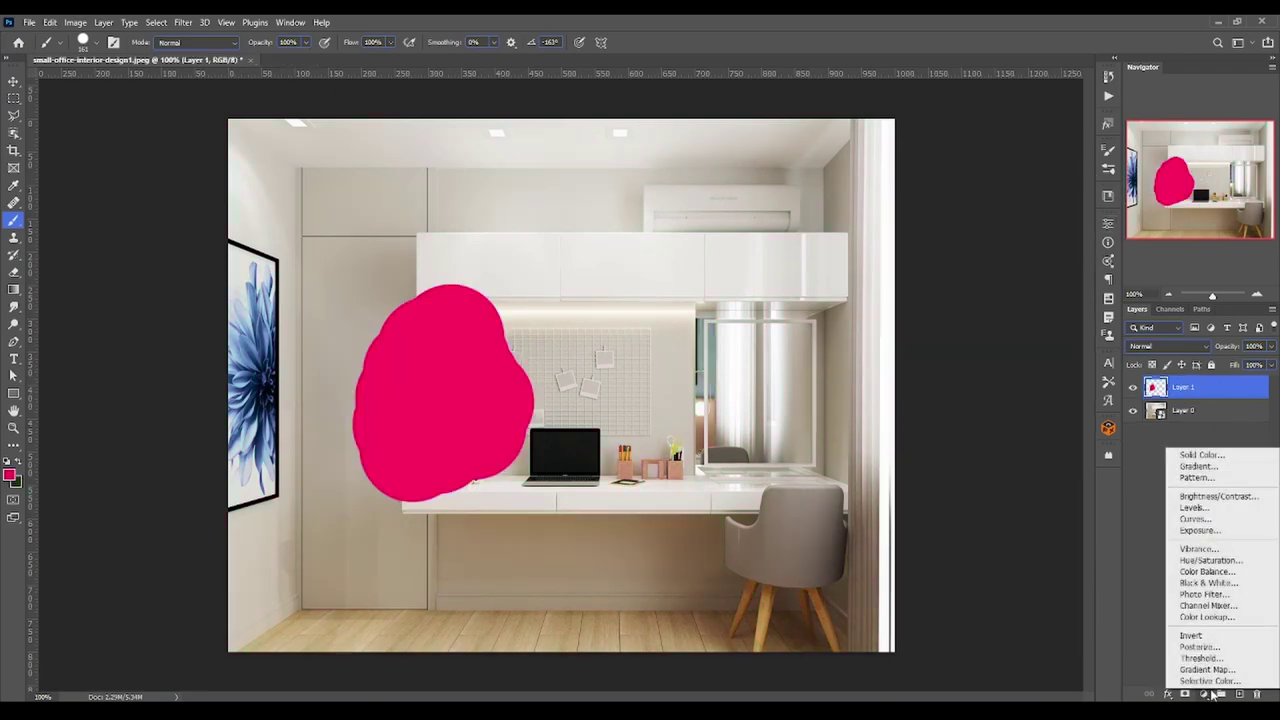
pyautogui.click(1208, 582)
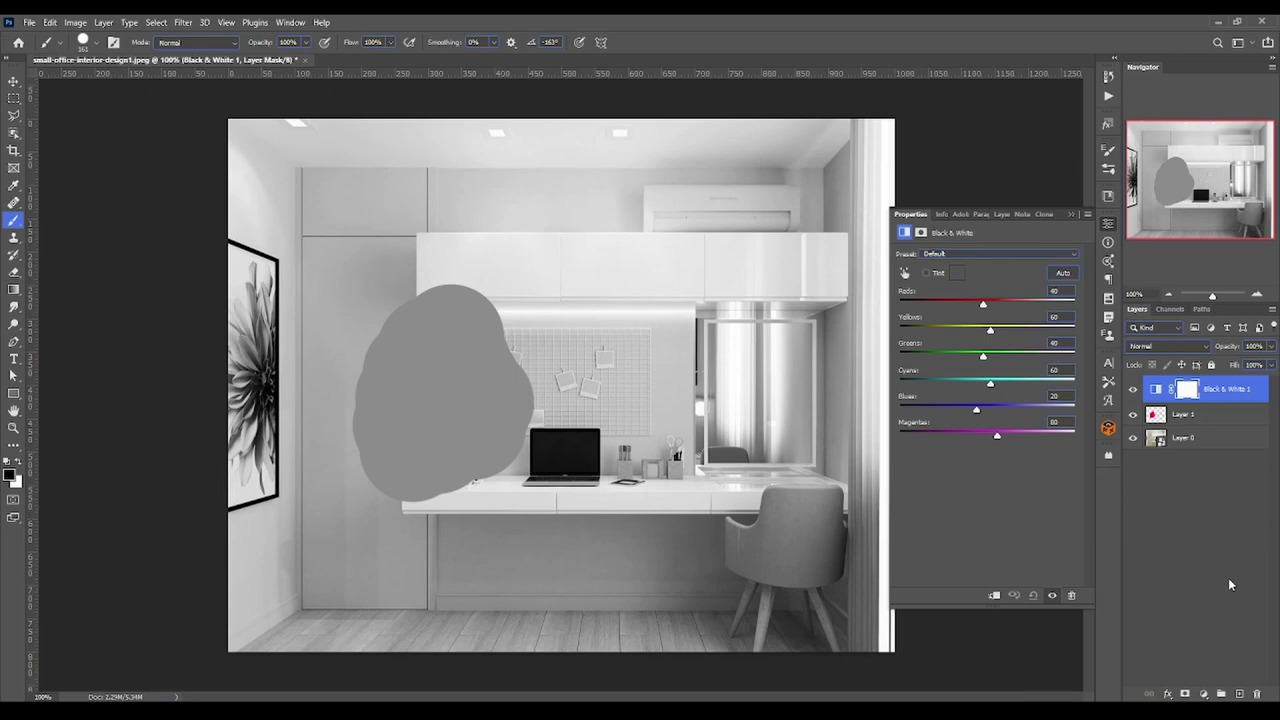
# Add a Vibrance layer with Saturation -100, hiding it and Black & White.
pyautogui.click(1204, 694)
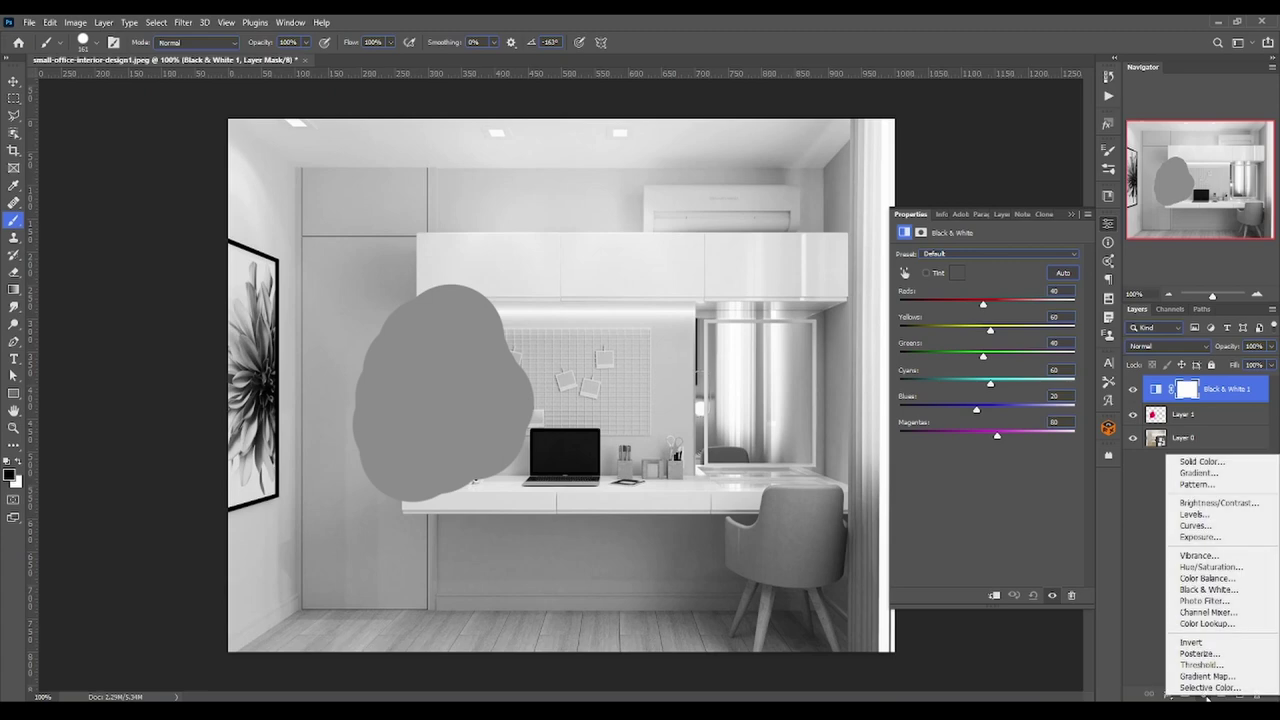
pyautogui.click(1198, 555)
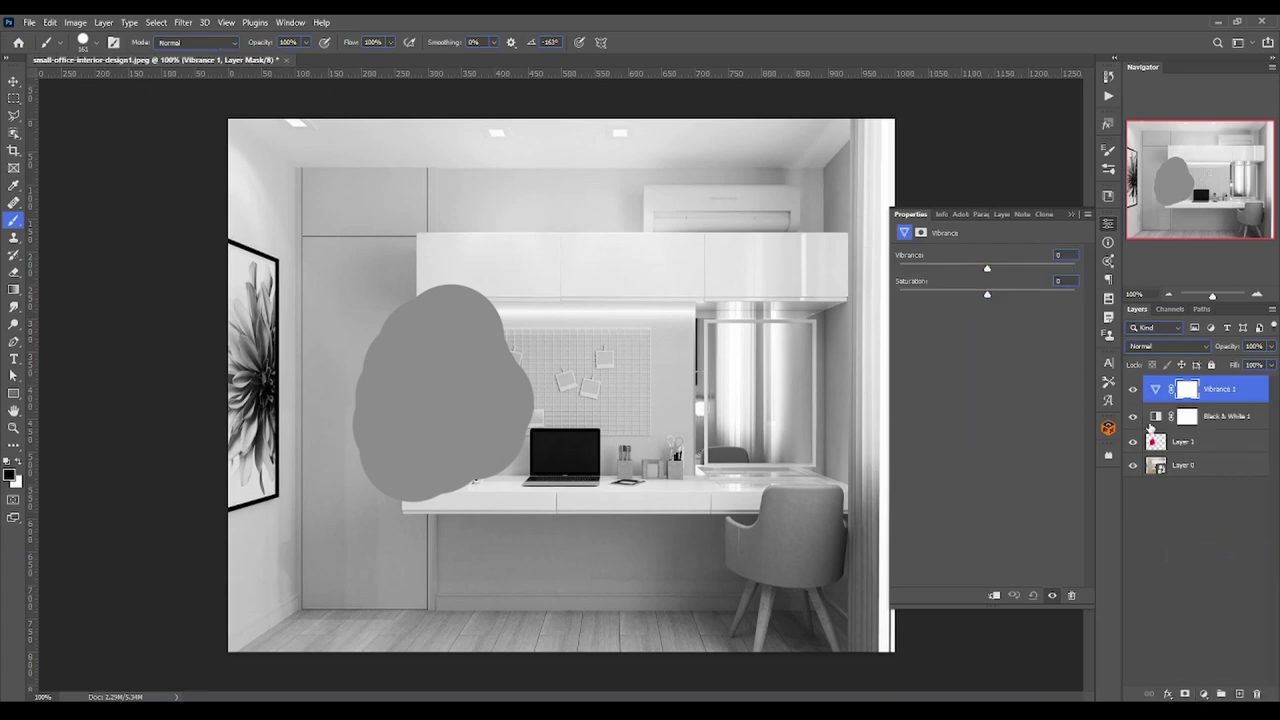
pyautogui.click(1133, 416)
pyautogui.moveTo(987, 294); pyautogui.dragTo(899, 294)
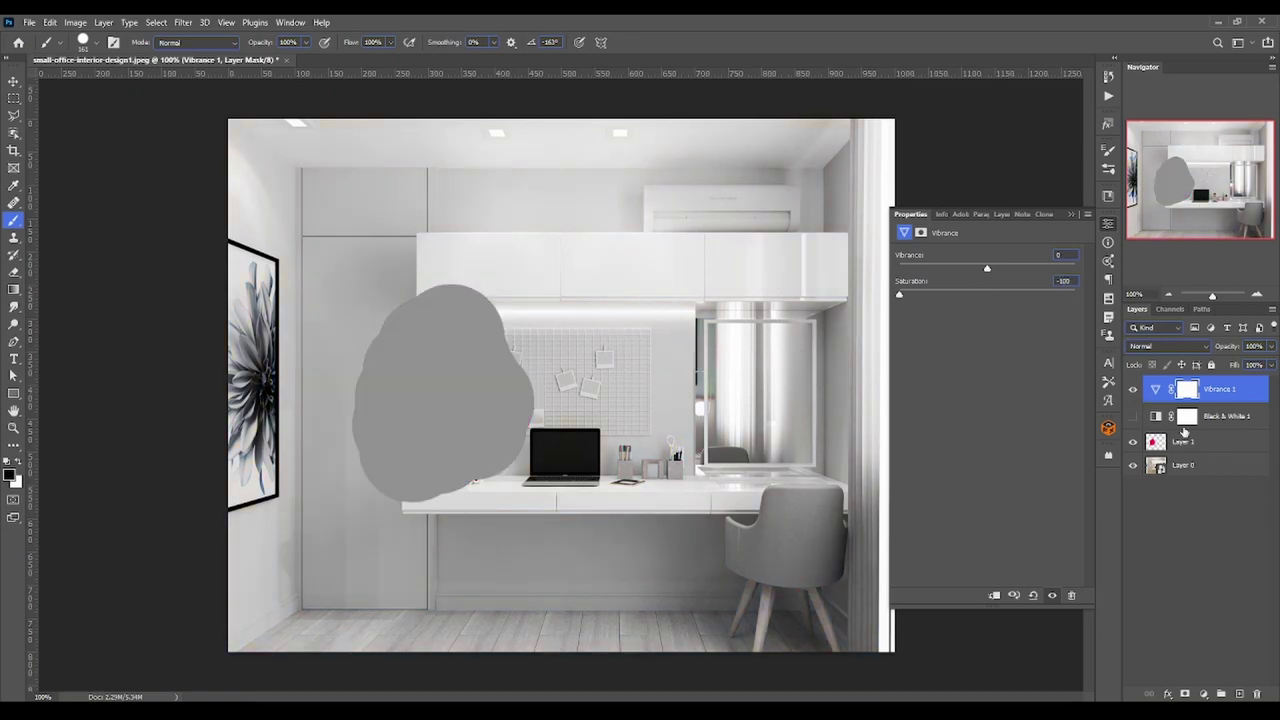
pyautogui.click(1132, 389)
# Add a Hue/Saturation layer with Saturation -100, then hide it and Layer 1.
pyautogui.click(1204, 693)
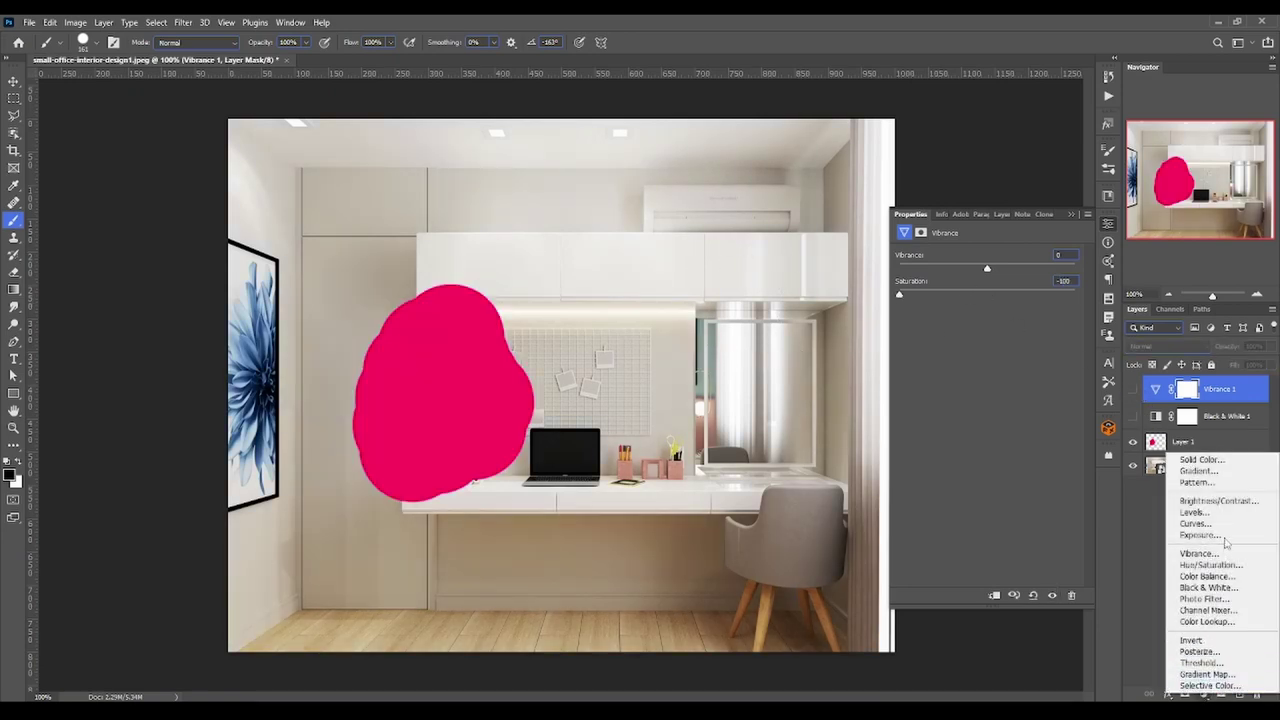
pyautogui.click(1238, 566)
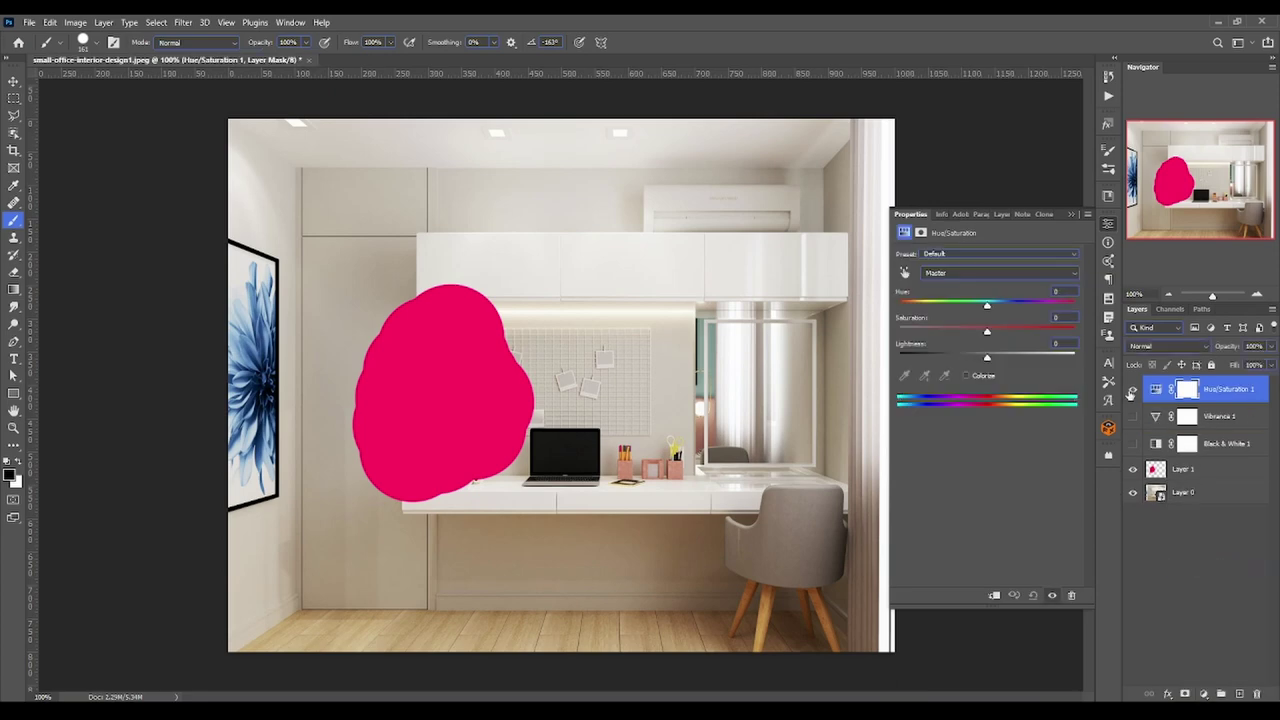
pyautogui.moveTo(985, 329); pyautogui.dragTo(899, 329)
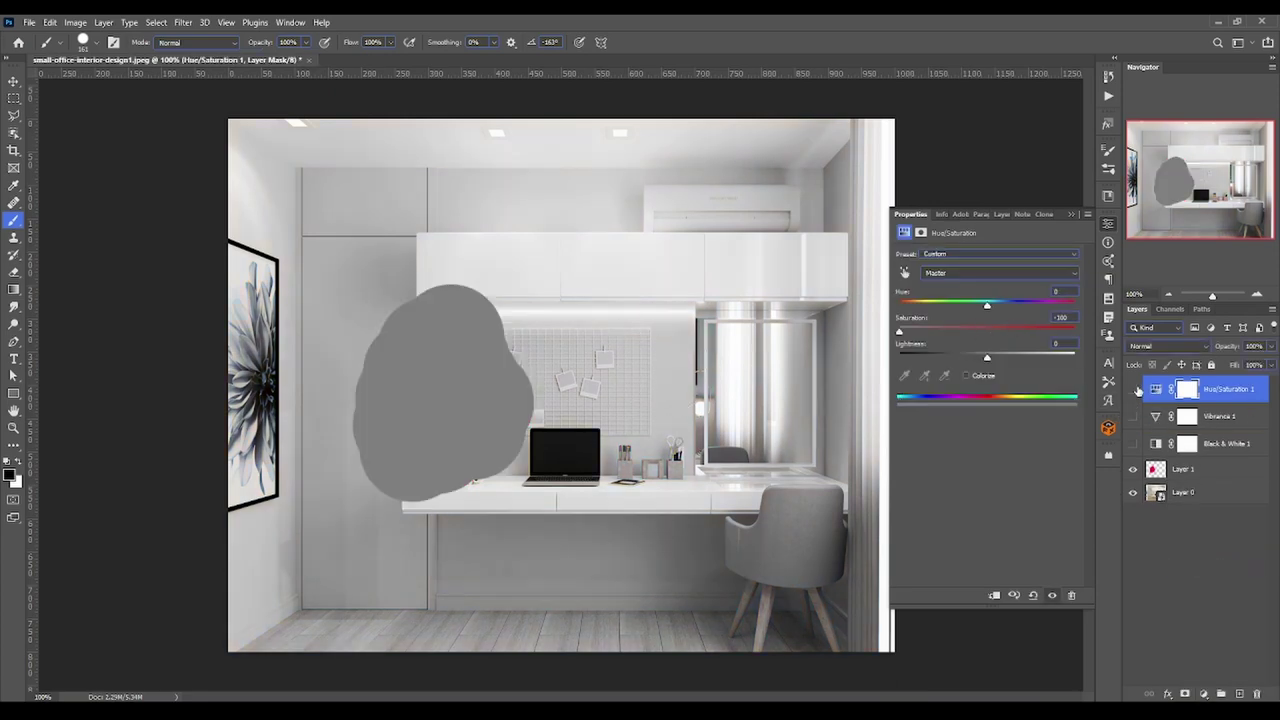
pyautogui.click(1133, 389)
pyautogui.click(1133, 469)
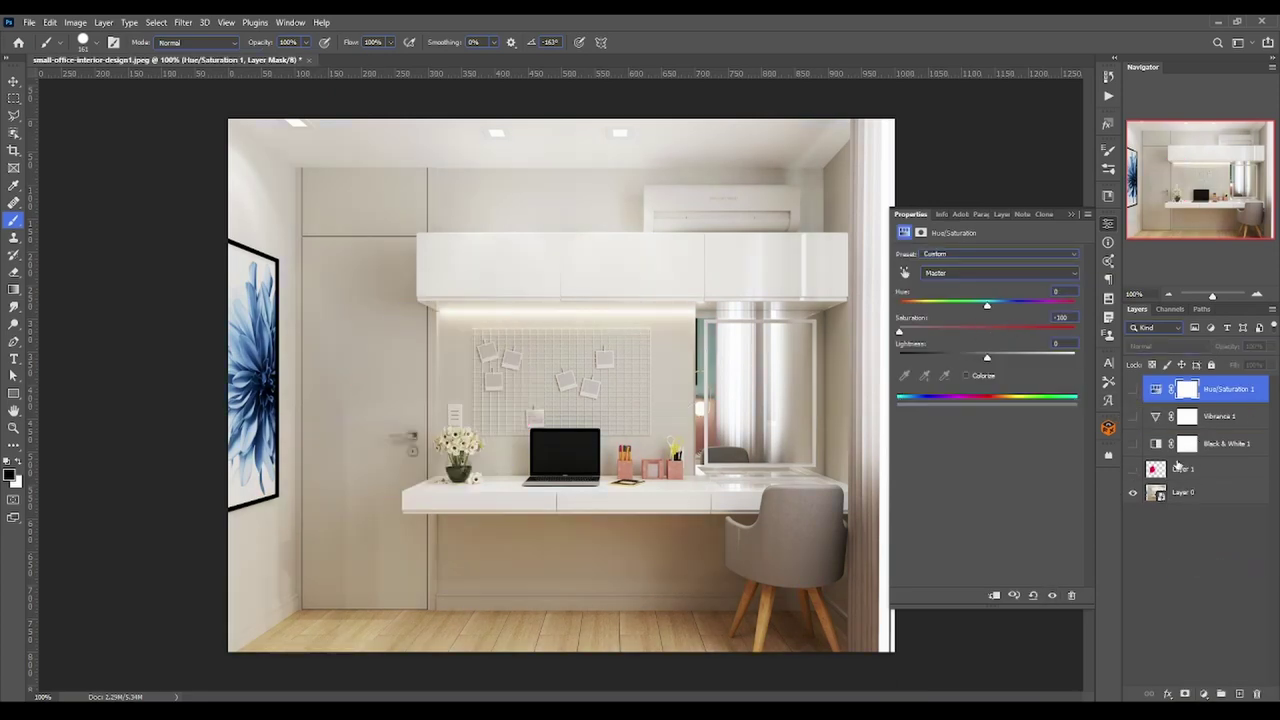
# Turn Hue/Saturation 1 back on for a greyscale photo and close its properties panel.
pyautogui.click(1133, 390)
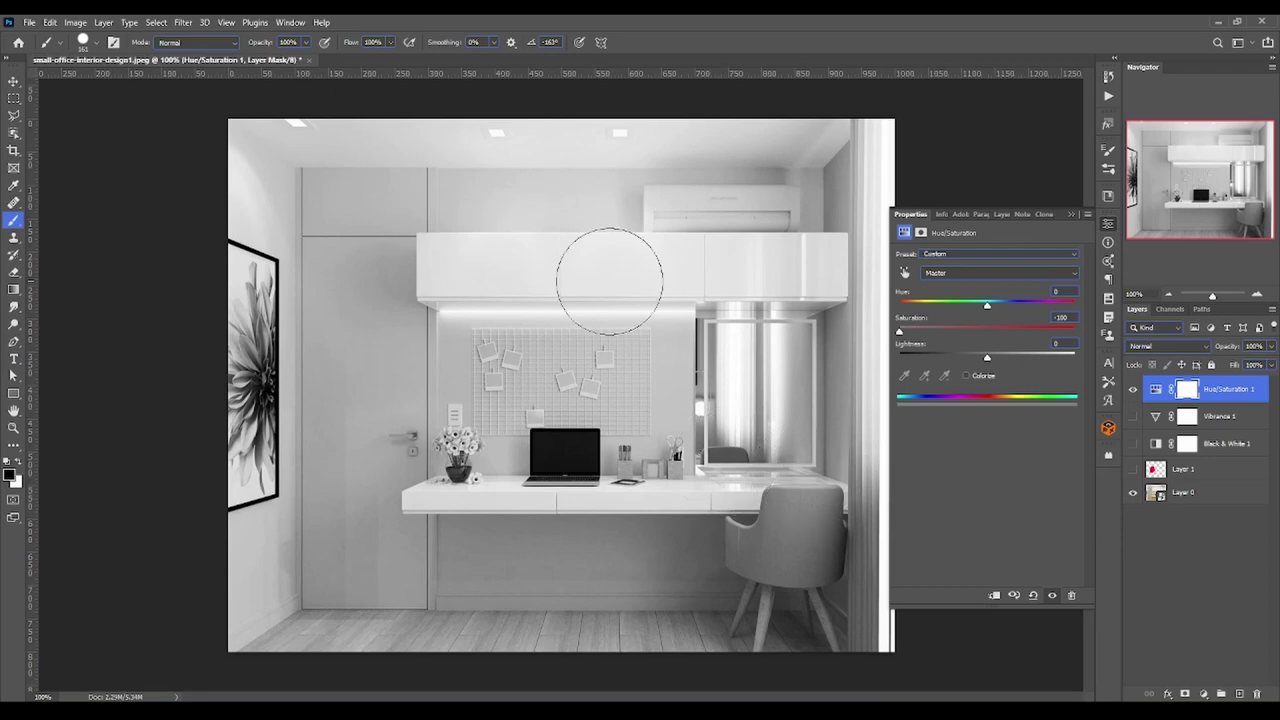
pyautogui.click(1074, 215)
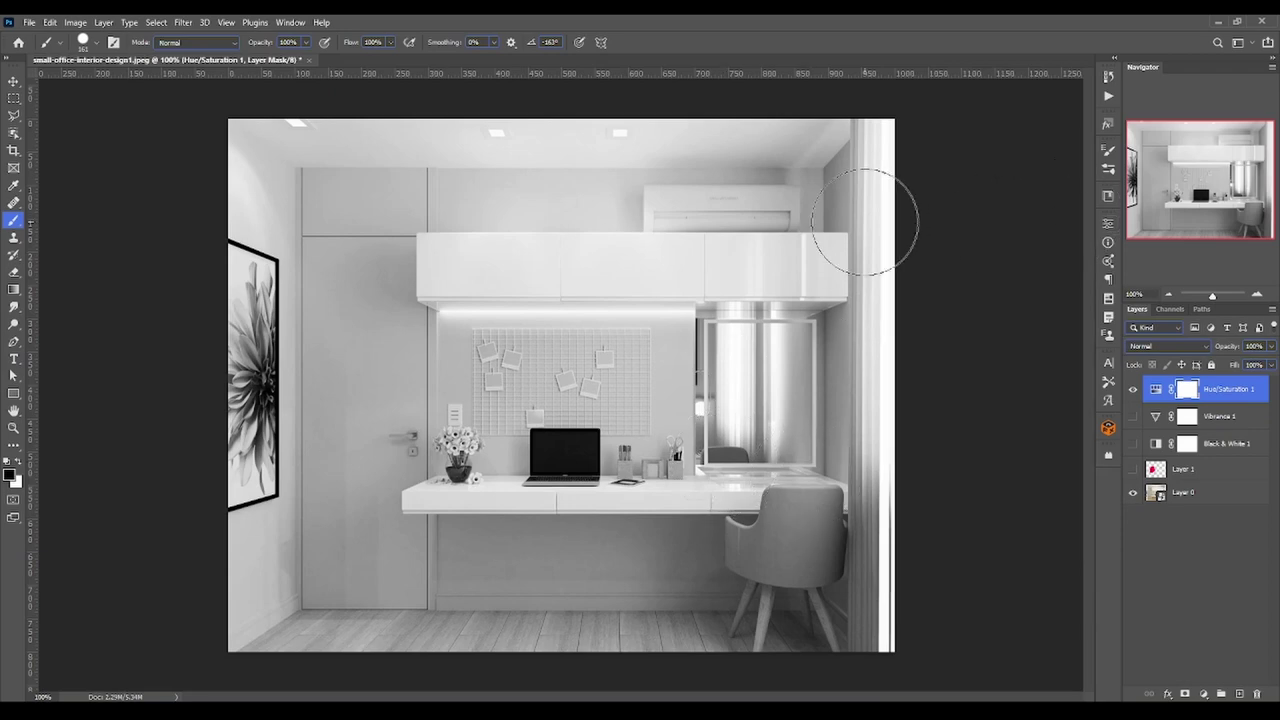
# Duplicate Layer 0 with Hue/Saturation 1 and group the copies as Group 1.
pyautogui.click(1228, 516)
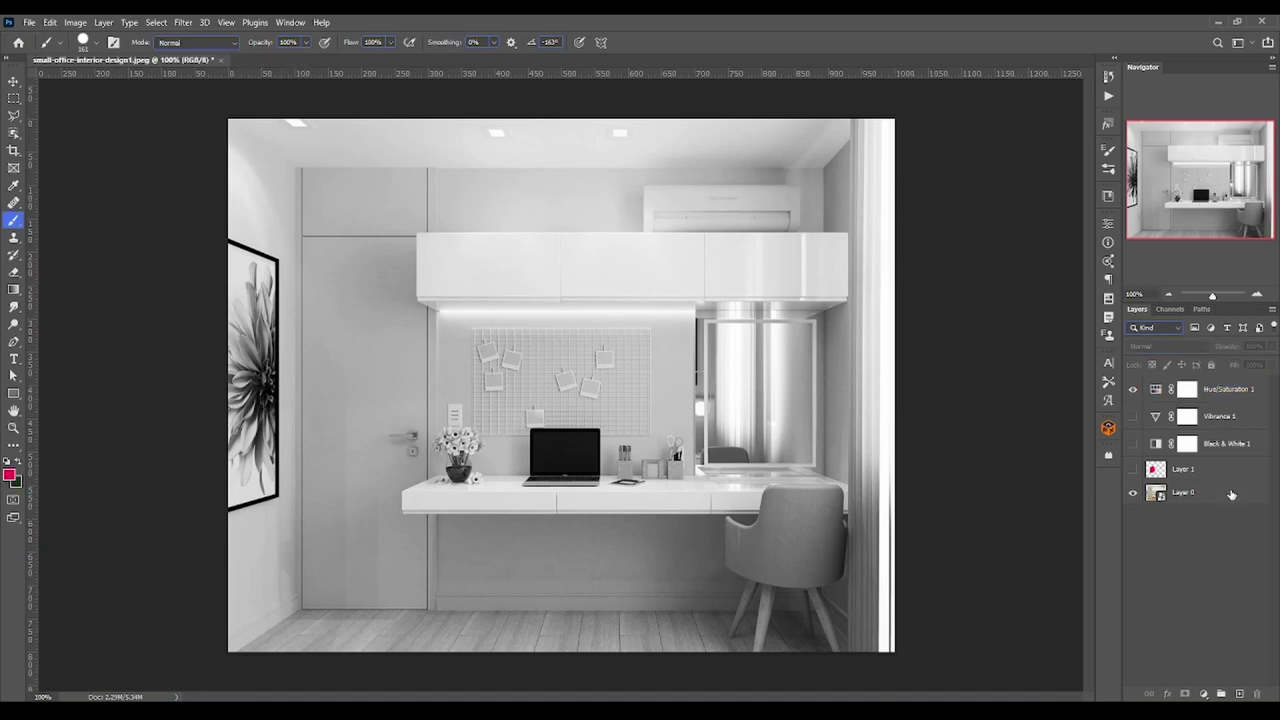
pyautogui.click(1232, 494)
pyautogui.keyDown('ctrl'); pyautogui.click(1228, 390); pyautogui.keyUp('ctrl')
pyautogui.hotkey('ctrl', 'j')
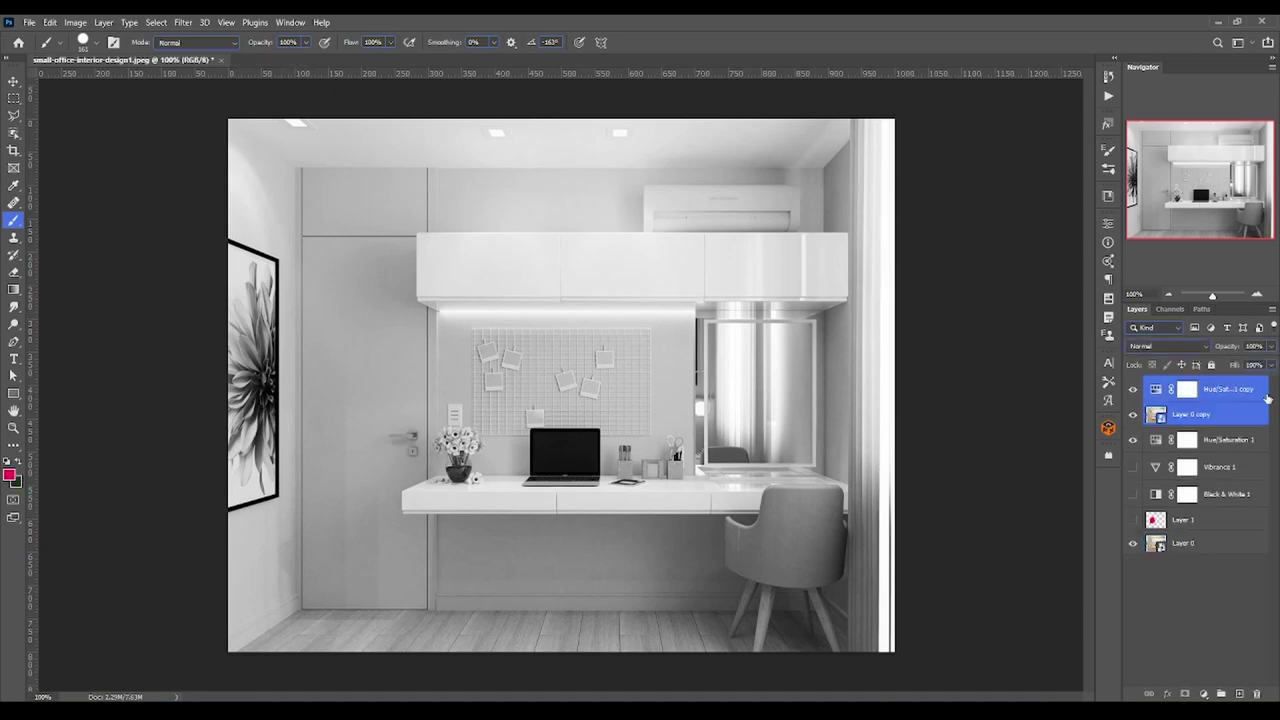
pyautogui.hotkey('ctrl', 'g')
# Duplicate Layer 0 with Vibrance 1 into Group 2 and move it above Hue/Saturation 1.
pyautogui.click(1225, 436)
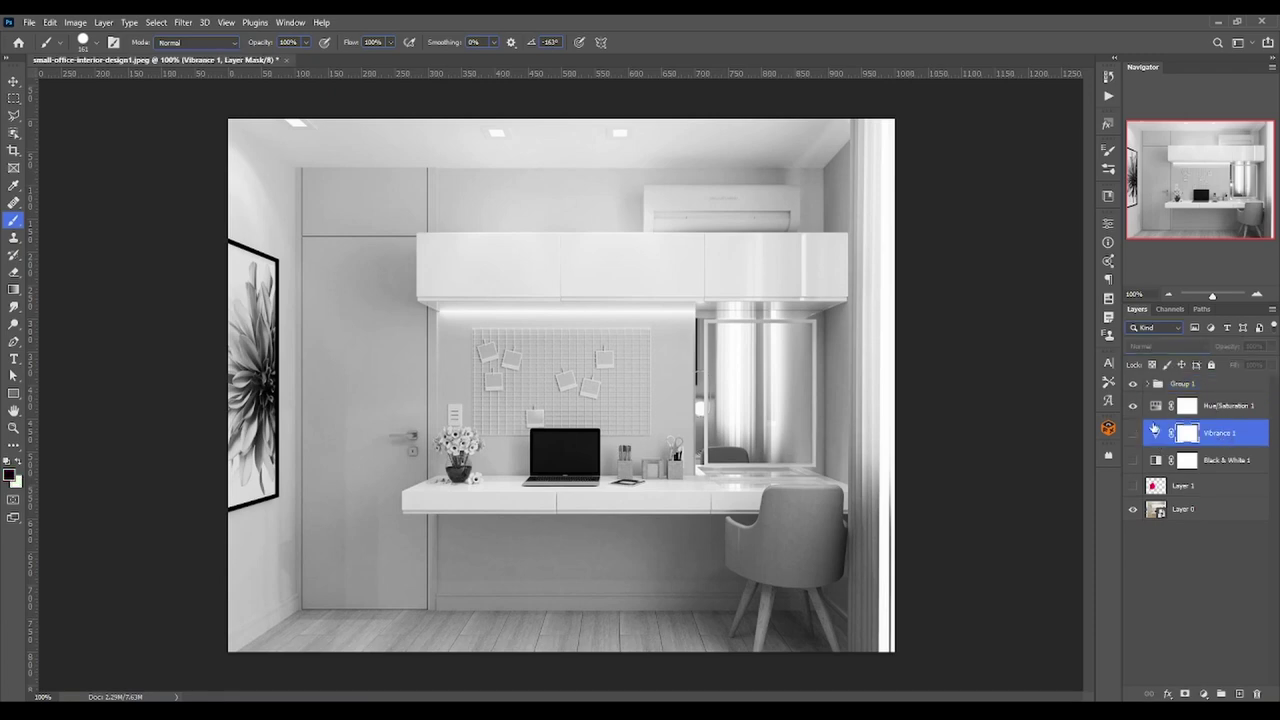
pyautogui.click(1133, 406)
pyautogui.click(1133, 432)
pyautogui.keyDown('ctrl'); pyautogui.click(1222, 509); pyautogui.keyUp('ctrl')
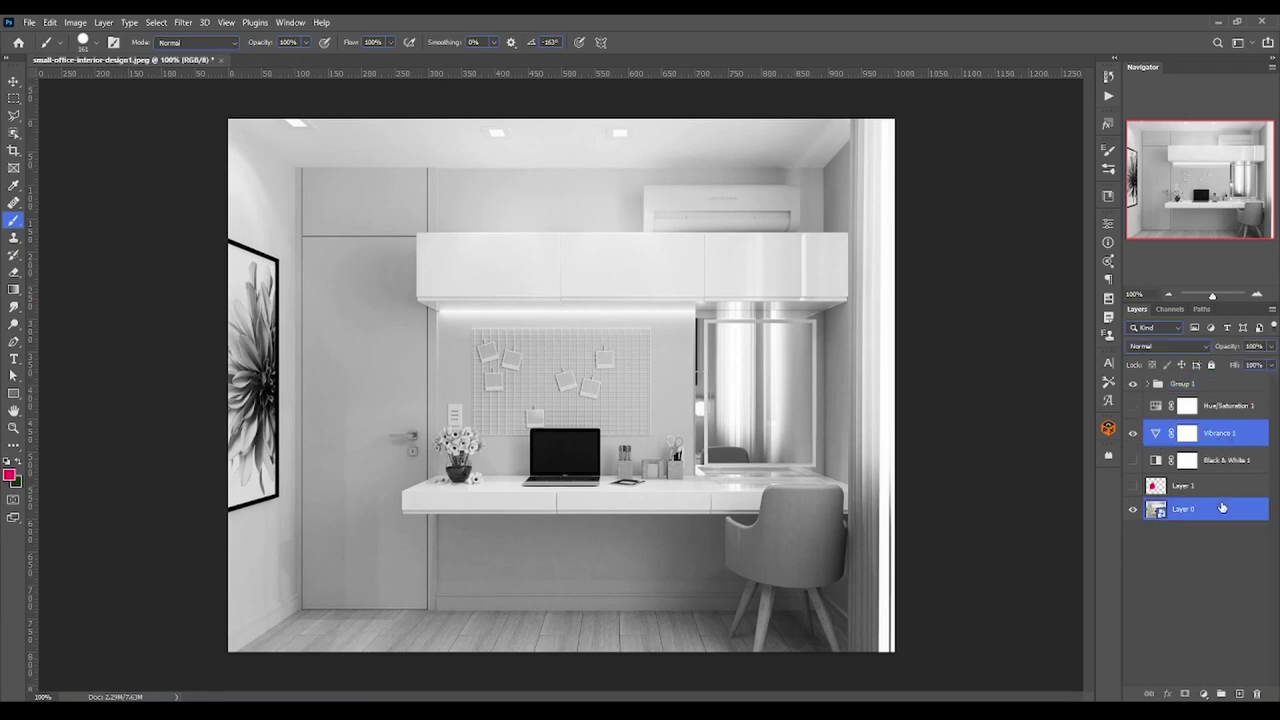
pyautogui.hotkey('ctrl', 'j')
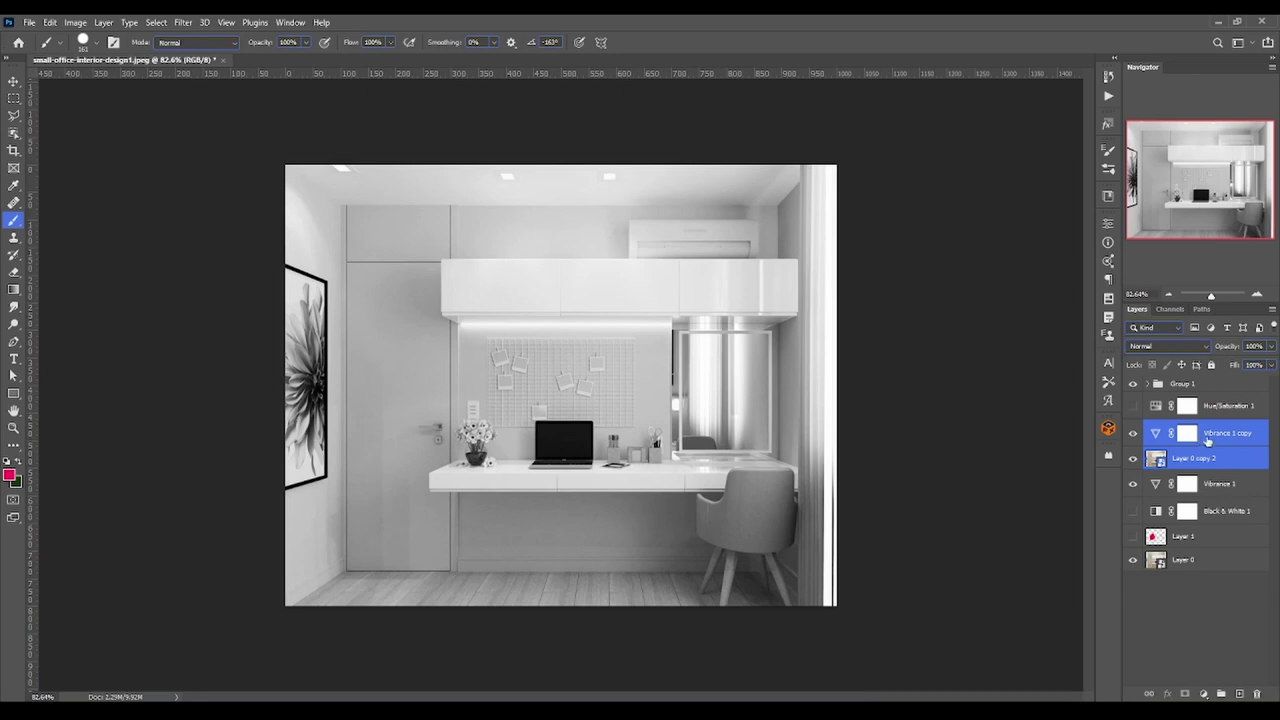
pyautogui.hotkey('ctrl', 'g')
pyautogui.moveTo(1230, 430); pyautogui.dragTo(1230, 403)
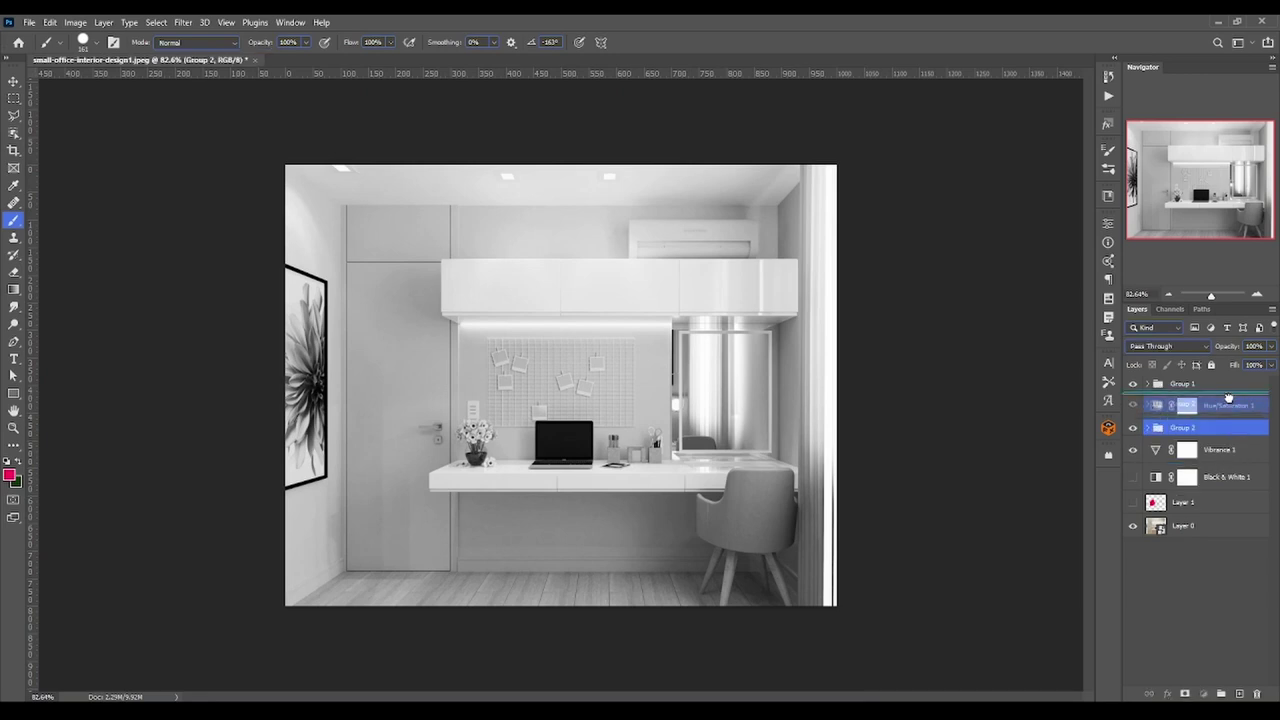
# Group Layer 0 with Black & White 1 as Group 3, hiding originals and Groups 1–2.
pyautogui.click(1133, 450)
pyautogui.click(1133, 477)
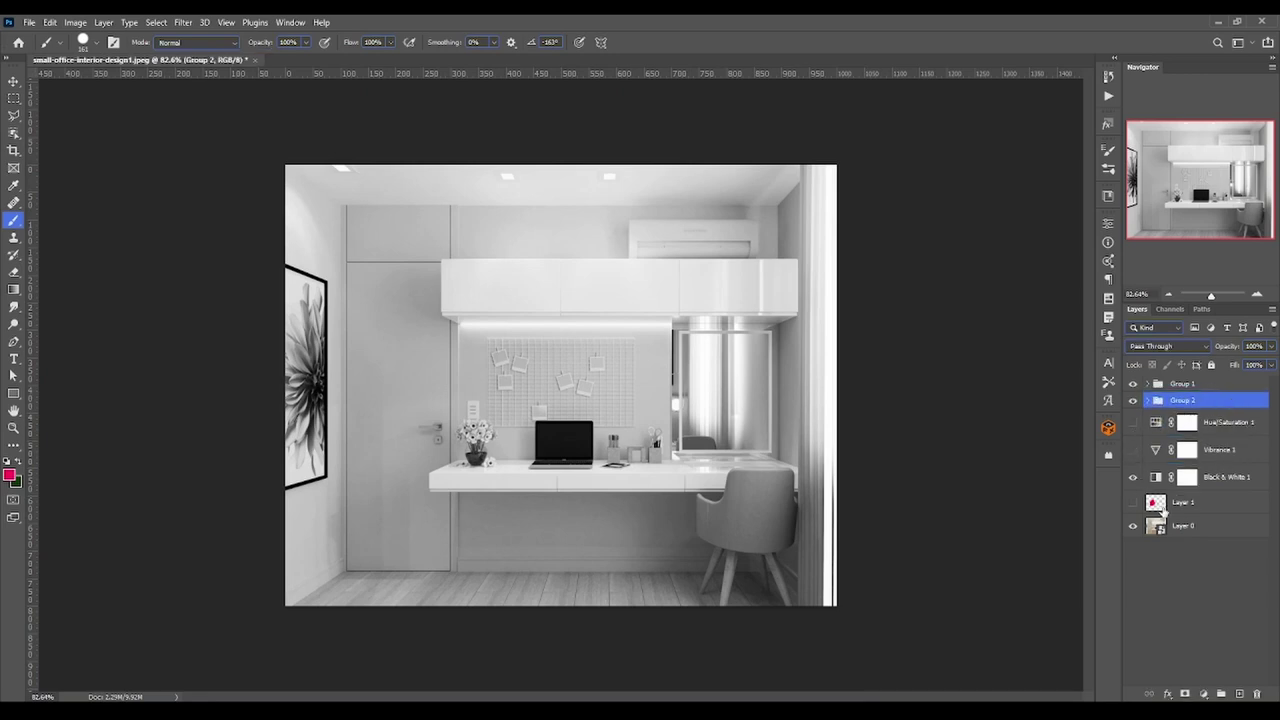
pyautogui.click(1235, 481)
pyautogui.keyDown('ctrl'); pyautogui.click(1233, 528); pyautogui.keyUp('ctrl')
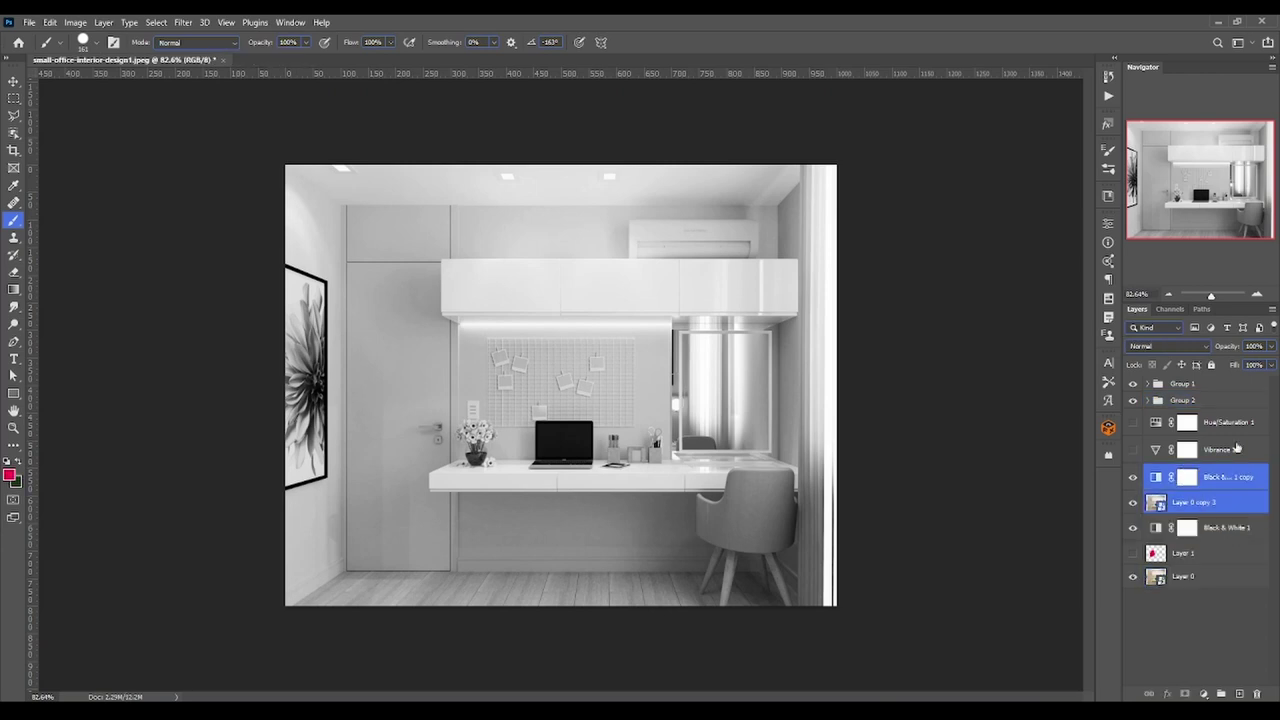
pyautogui.hotkey('ctrl', 'g')
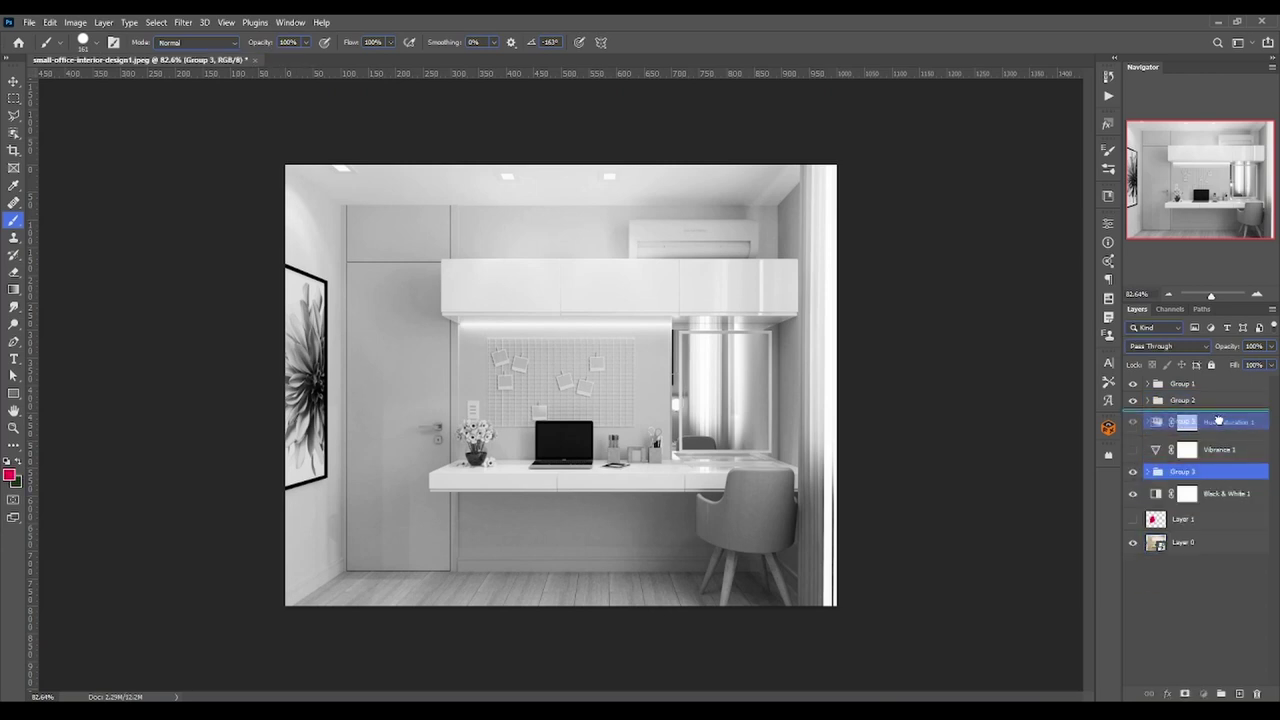
pyautogui.moveTo(1225, 471); pyautogui.dragTo(1225, 412)
pyautogui.click(1133, 542)
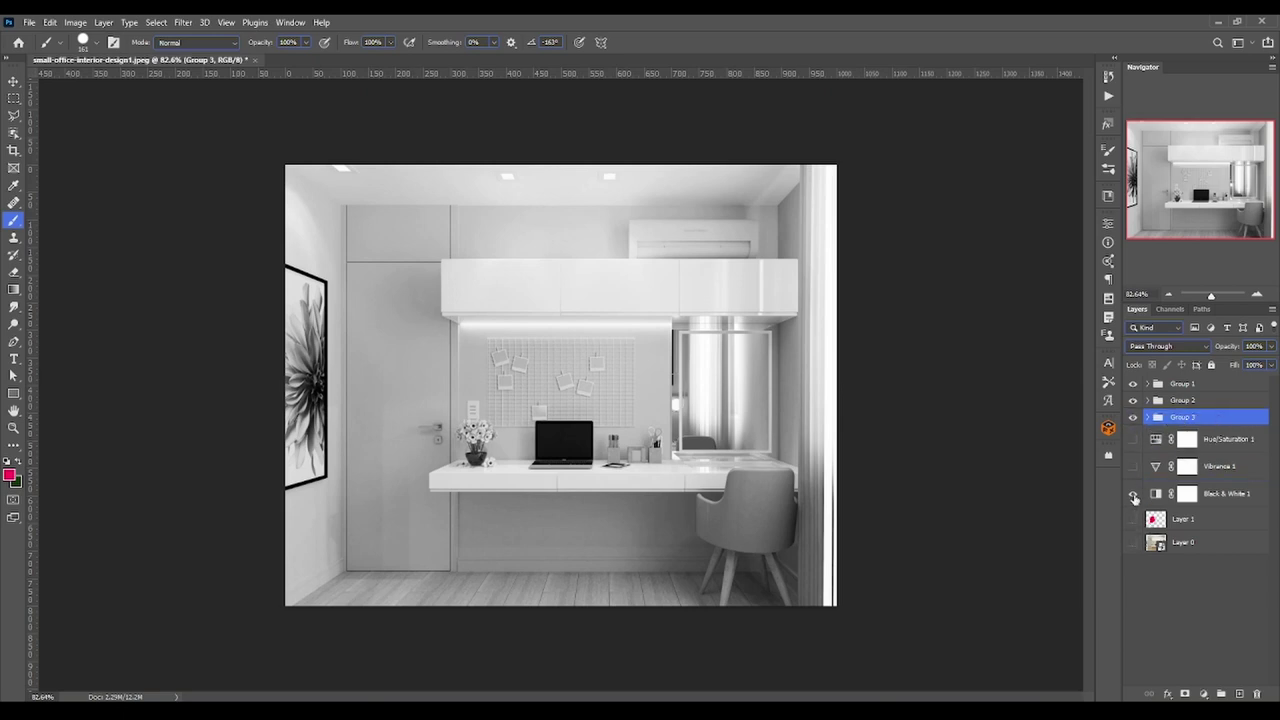
pyautogui.click(1133, 494)
pyautogui.click(1133, 400)
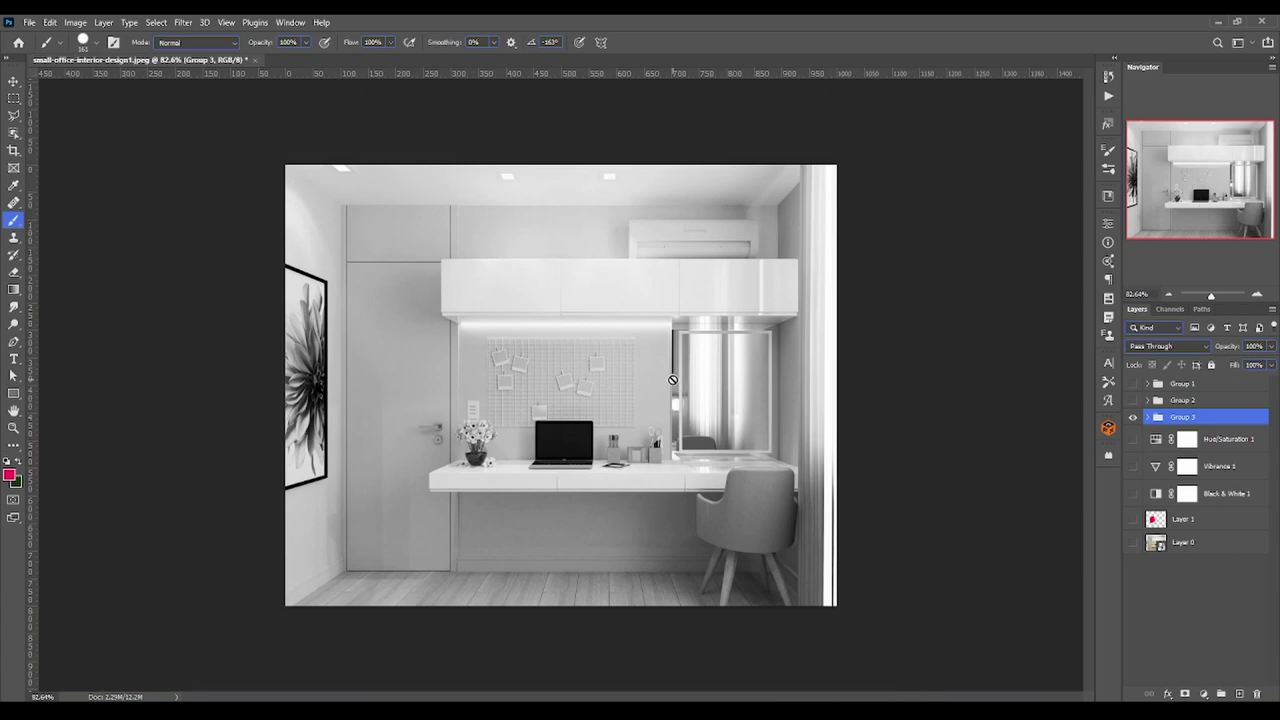
# Zoom in, toggle Group 3 to compare, turn on Layer 0, and open the foreground Color Picker.
pyautogui.scroll(2, 673, 380)
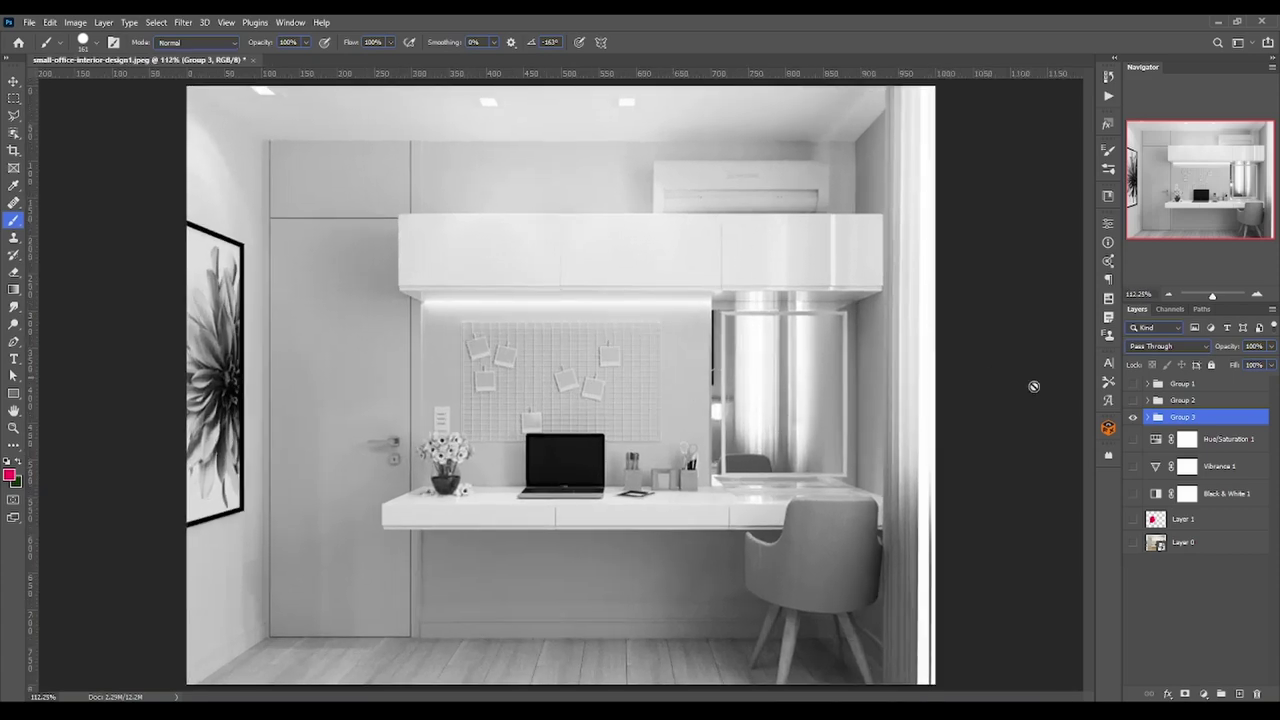
pyautogui.click(1133, 417)
pyautogui.click(1144, 548)
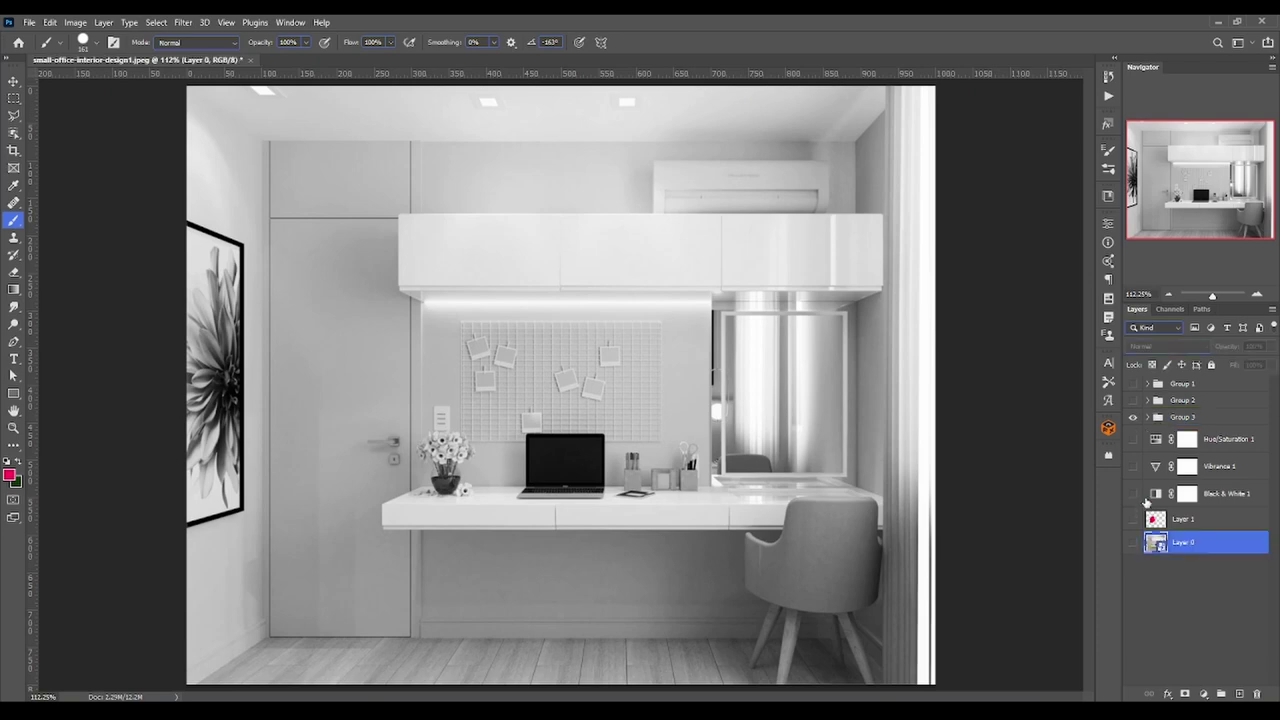
pyautogui.click(1132, 549)
pyautogui.click(1134, 418)
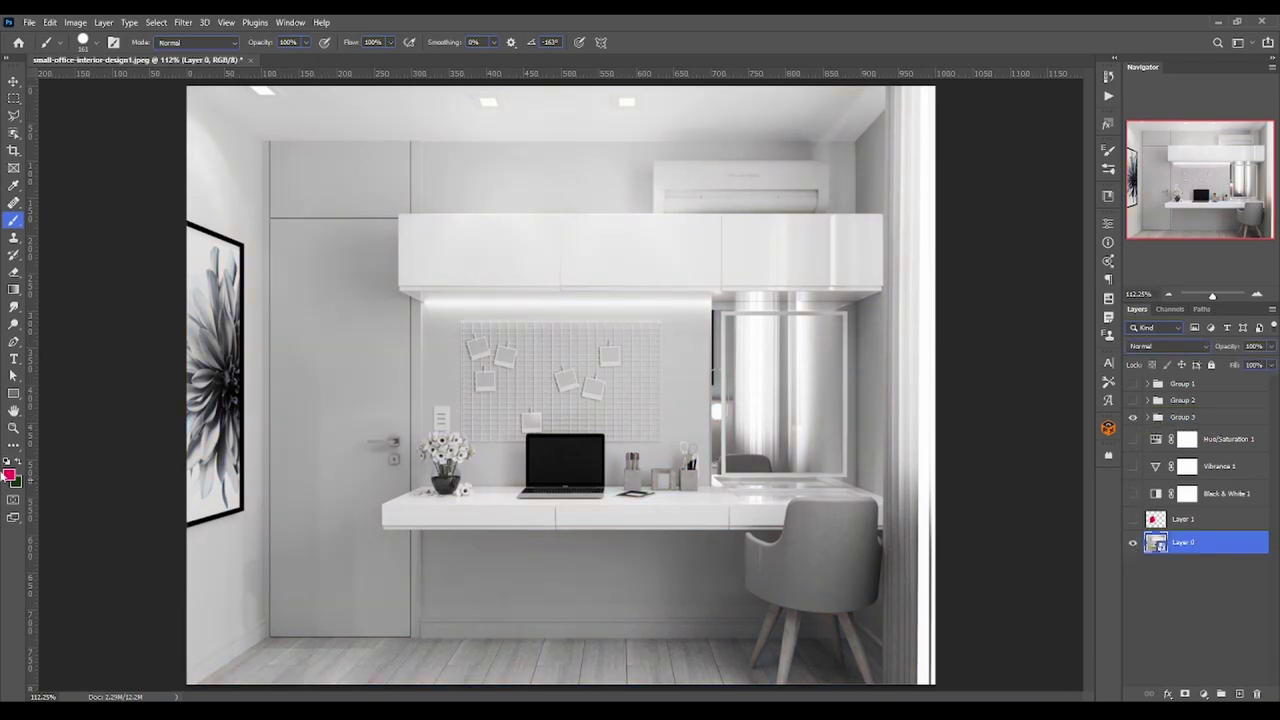
pyautogui.click(9, 474)
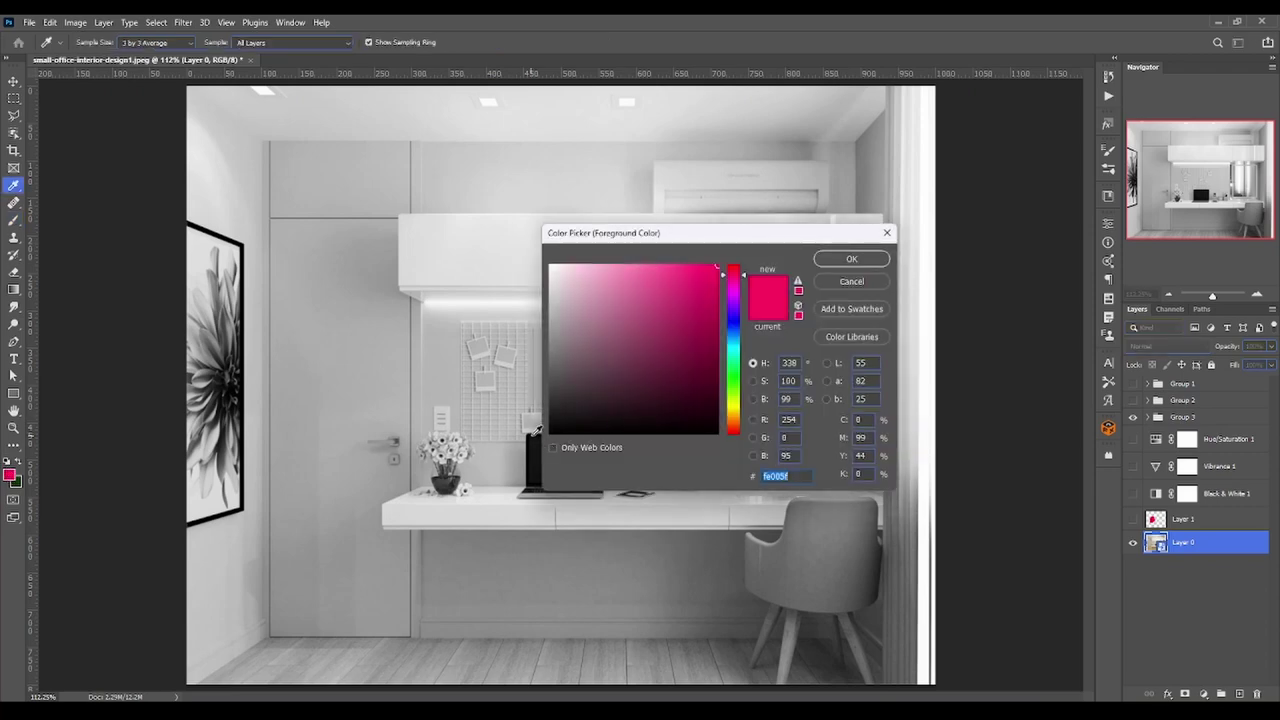
# Sample dark and light greys from Group 3's version, then cancel keeping the pink foreground.
pyautogui.click(534, 431)
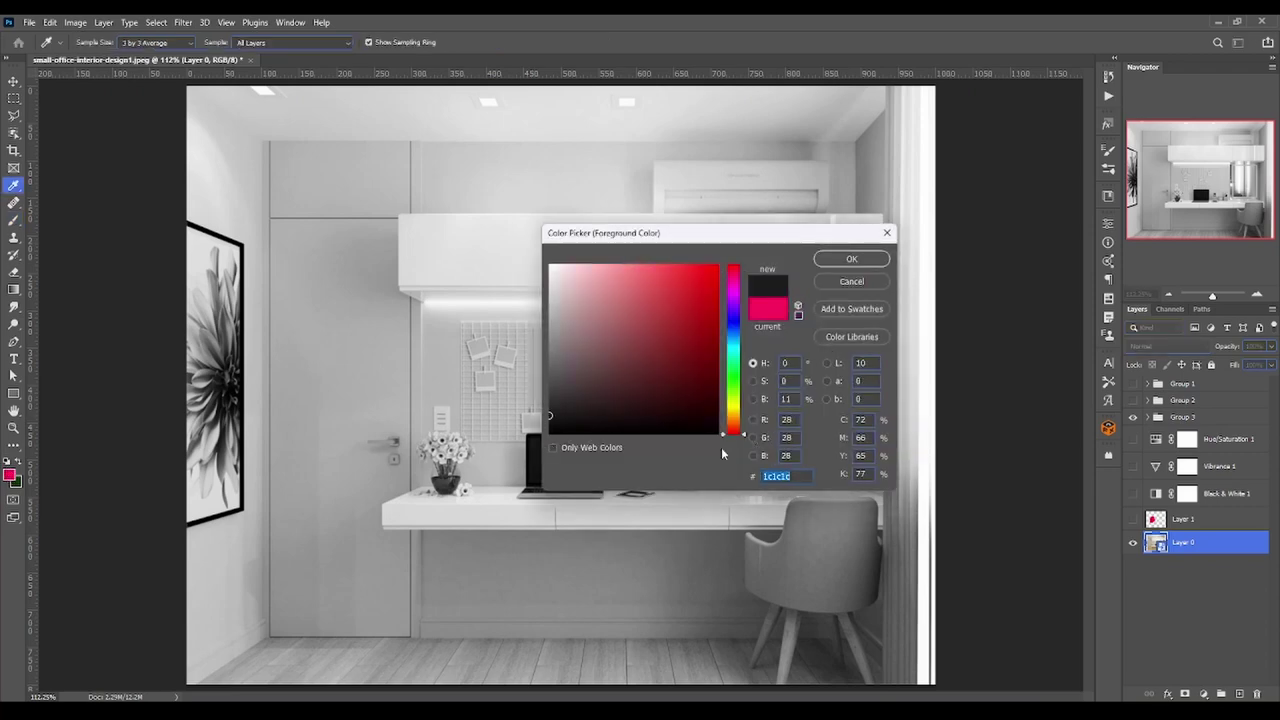
pyautogui.click(788, 399)
pyautogui.click(248, 382)
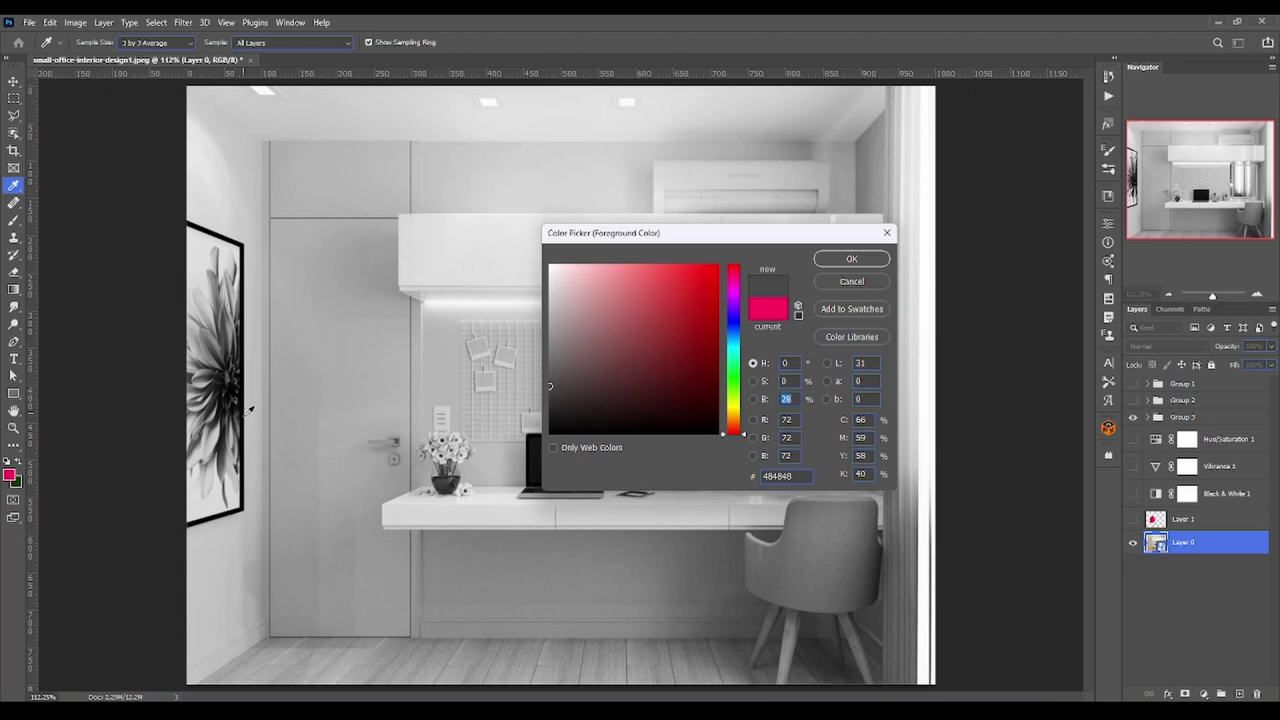
pyautogui.click(247, 503)
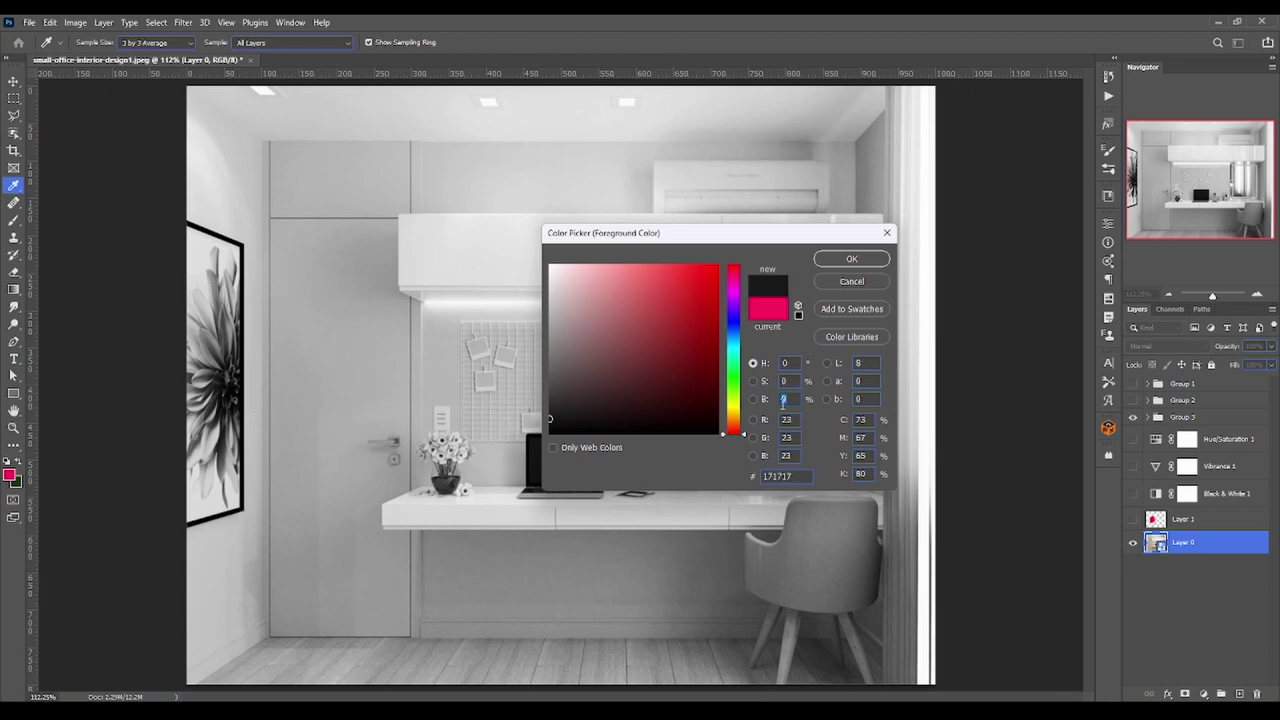
pyautogui.click(842, 282)
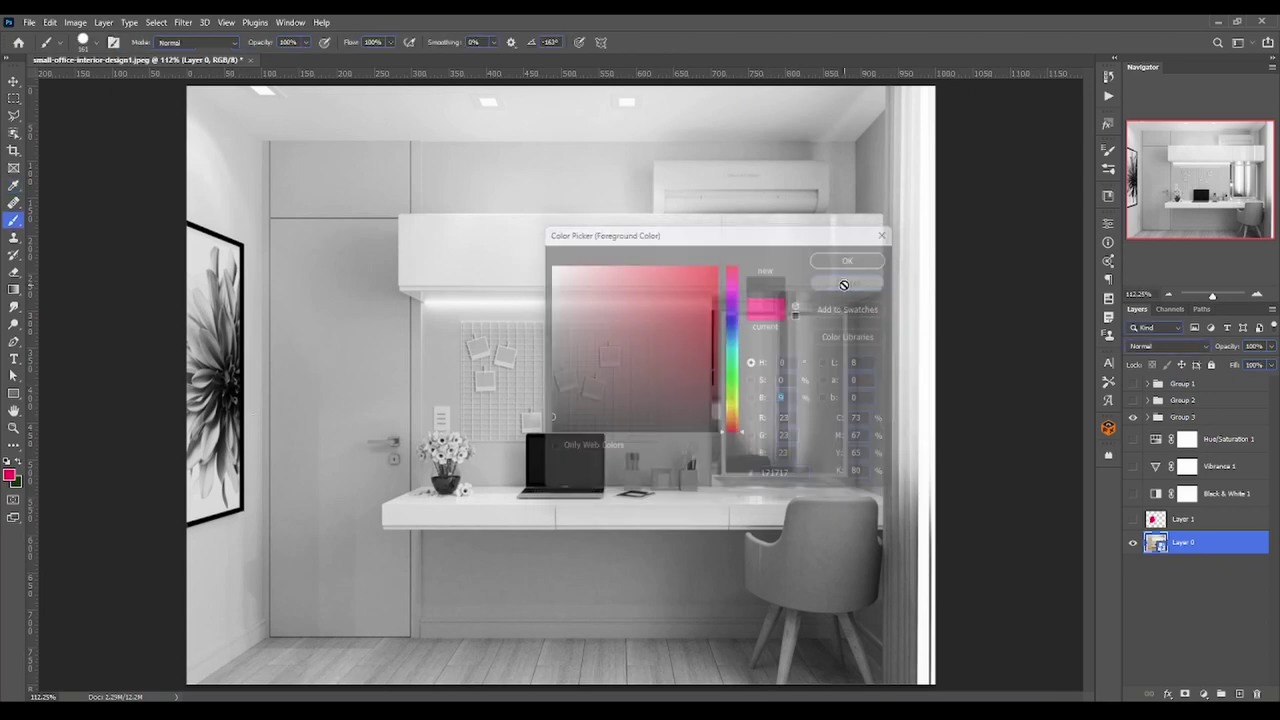
# Switch to Group 2's lighter greyscale version and sample its dark greys in the Color Picker.
pyautogui.click(1133, 417)
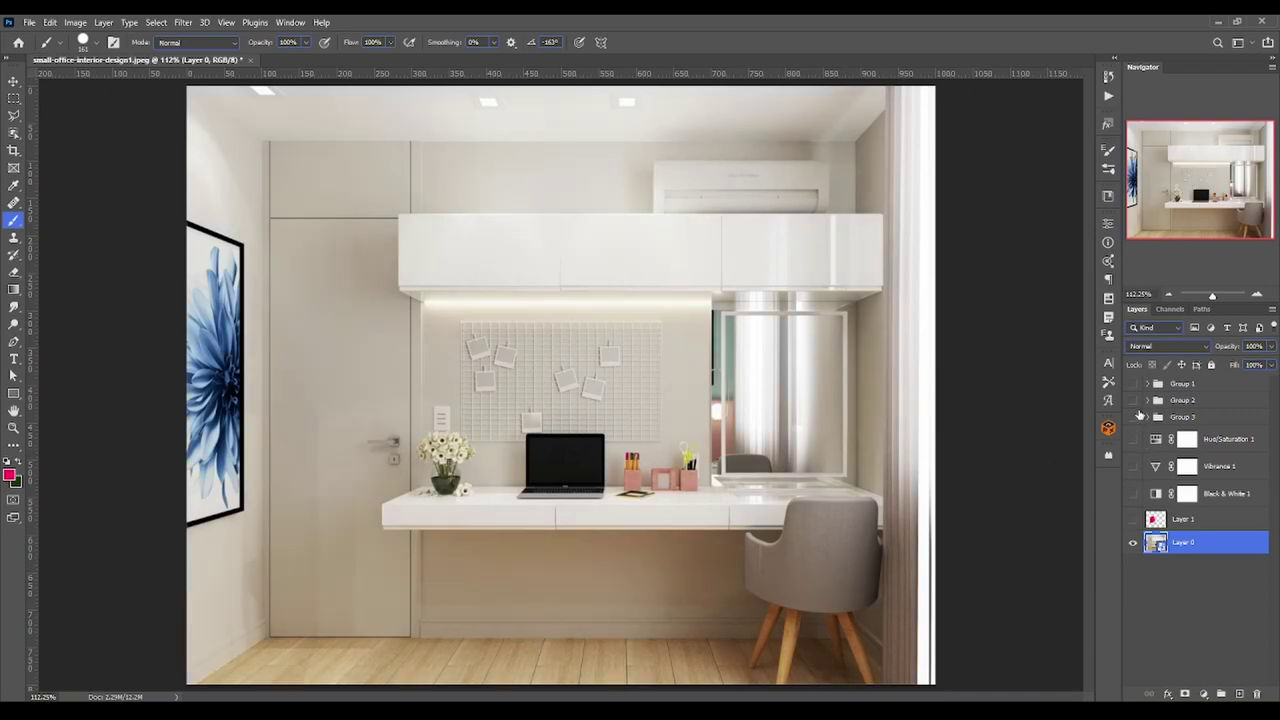
pyautogui.click(9, 475)
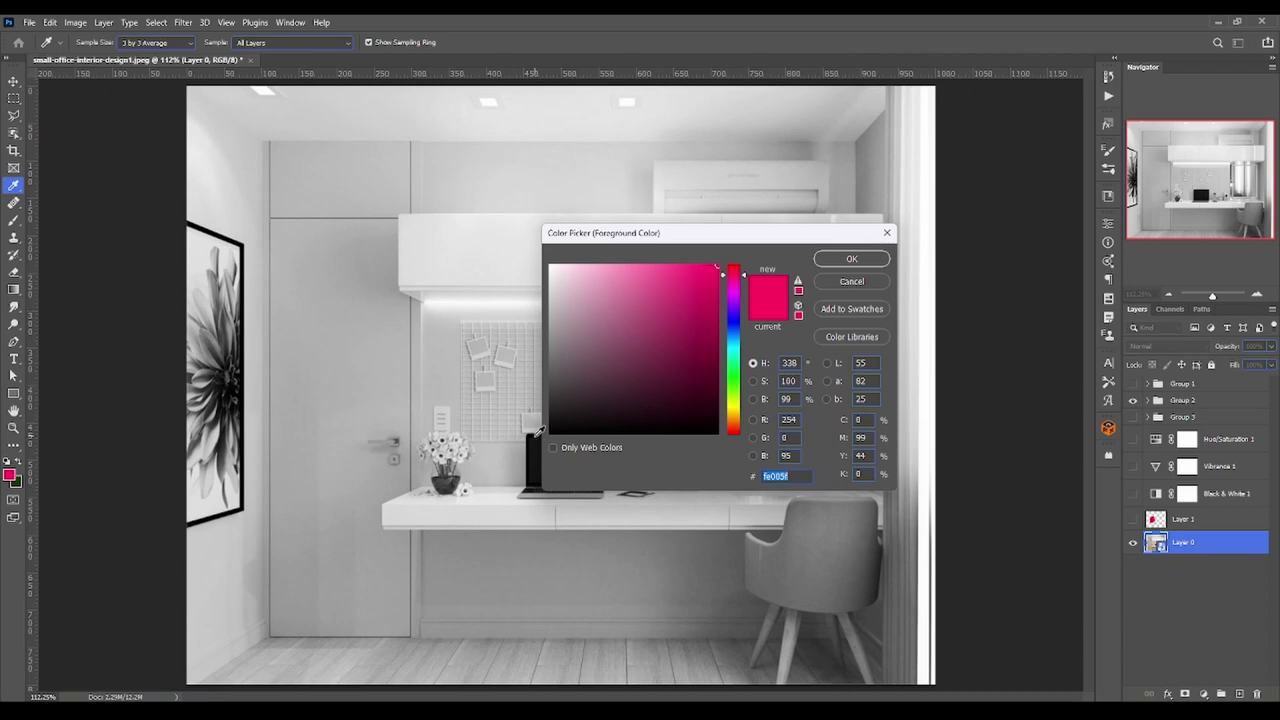
pyautogui.click(538, 433)
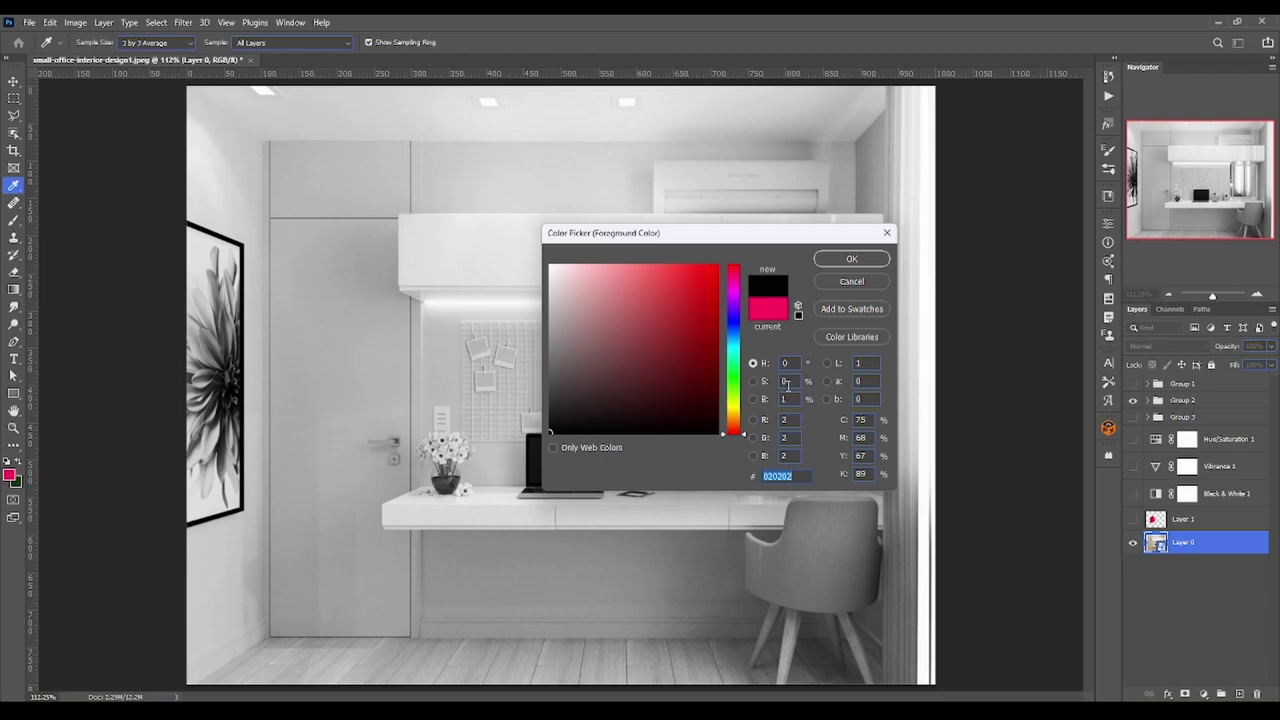
pyautogui.click(249, 391)
pyautogui.click(880, 265)
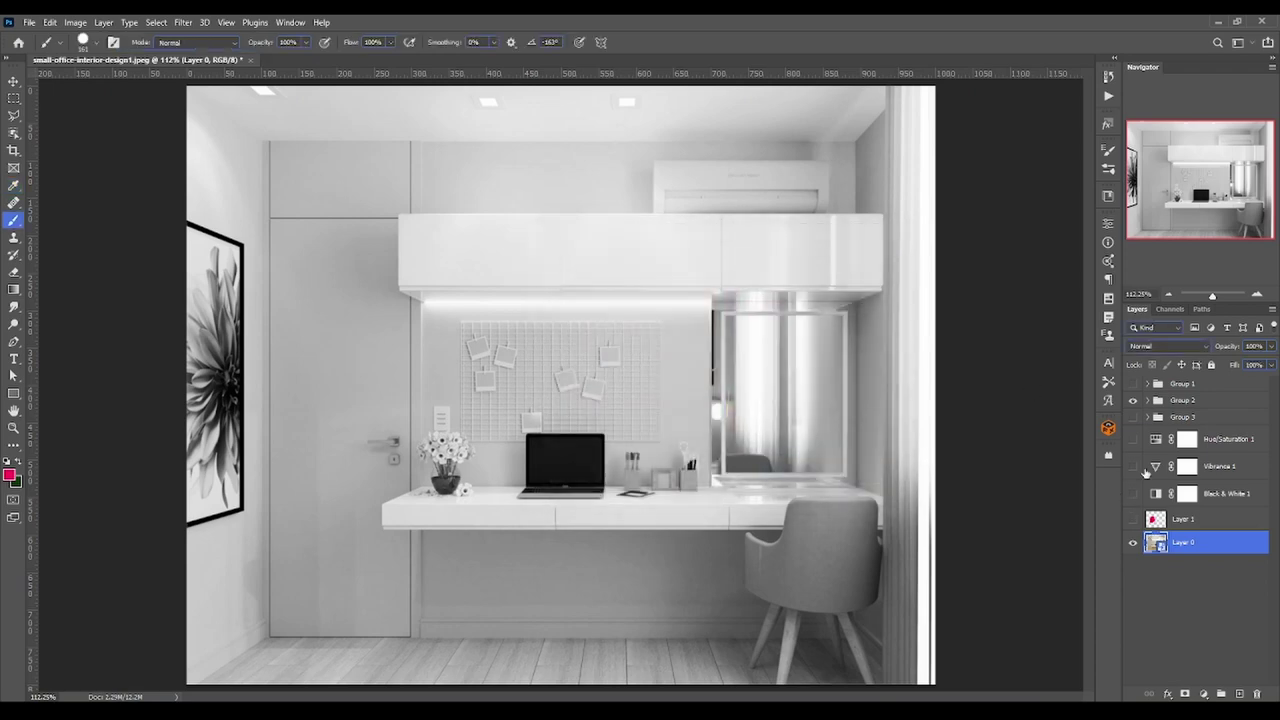
# Show Group 1, sample its dark tones, cancel, then hide it to restore full colour.
pyautogui.click(1133, 384)
pyautogui.click(1180, 386)
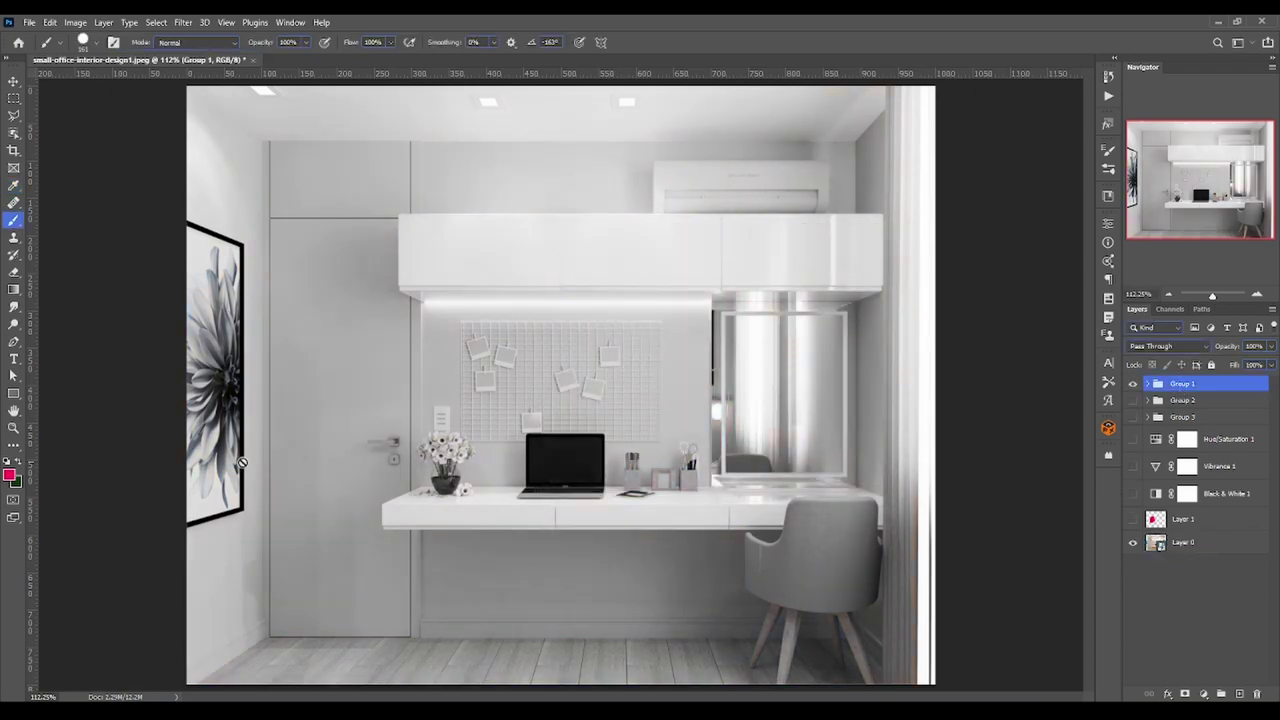
pyautogui.click(10, 477)
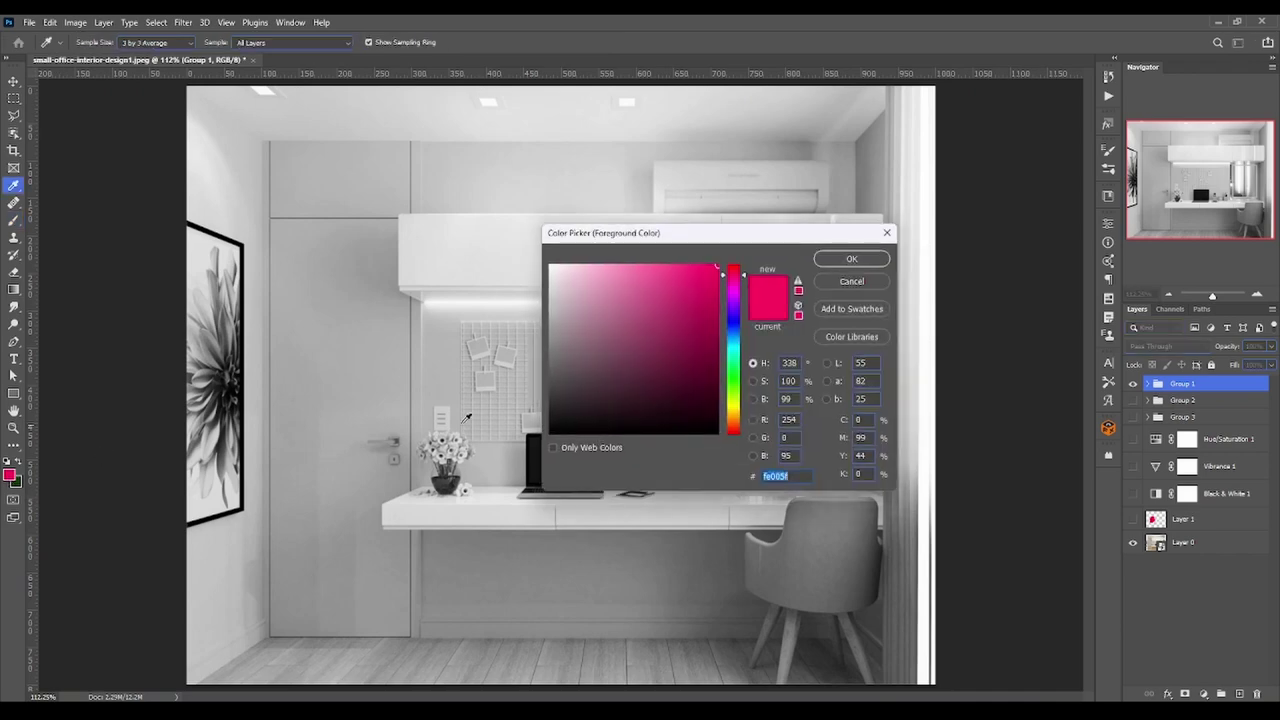
pyautogui.click(536, 432)
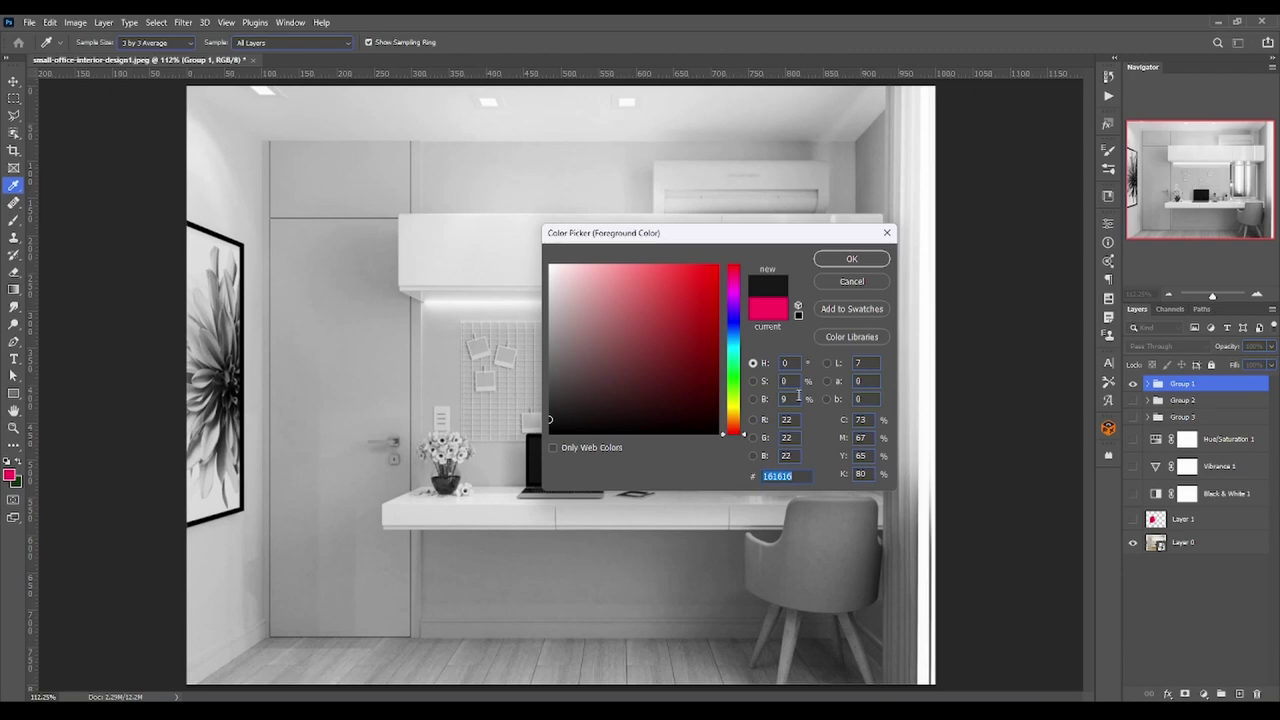
pyautogui.click(244, 442)
pyautogui.click(852, 281)
pyautogui.click(1133, 383)
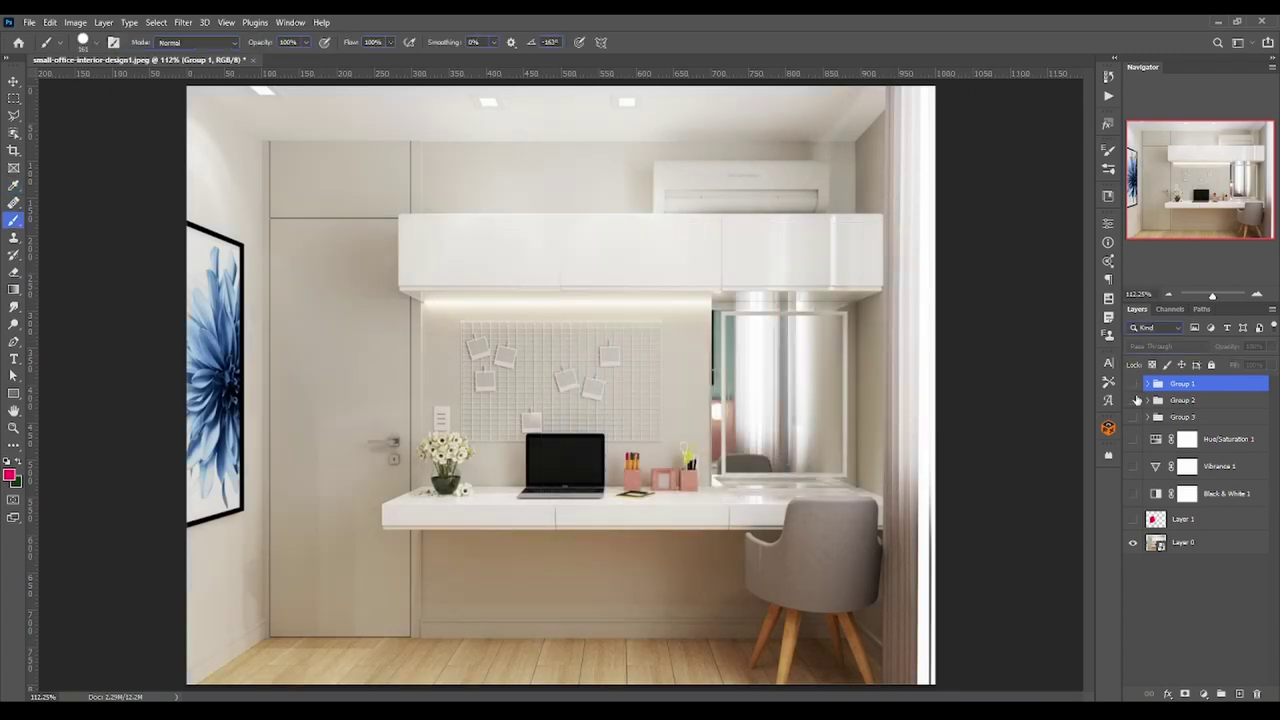
# Toggle Groups 1, 2 and 3 to compare grayscale versions, then expand Group 1's layers.
pyautogui.click(1133, 400)
pyautogui.click(1133, 416)
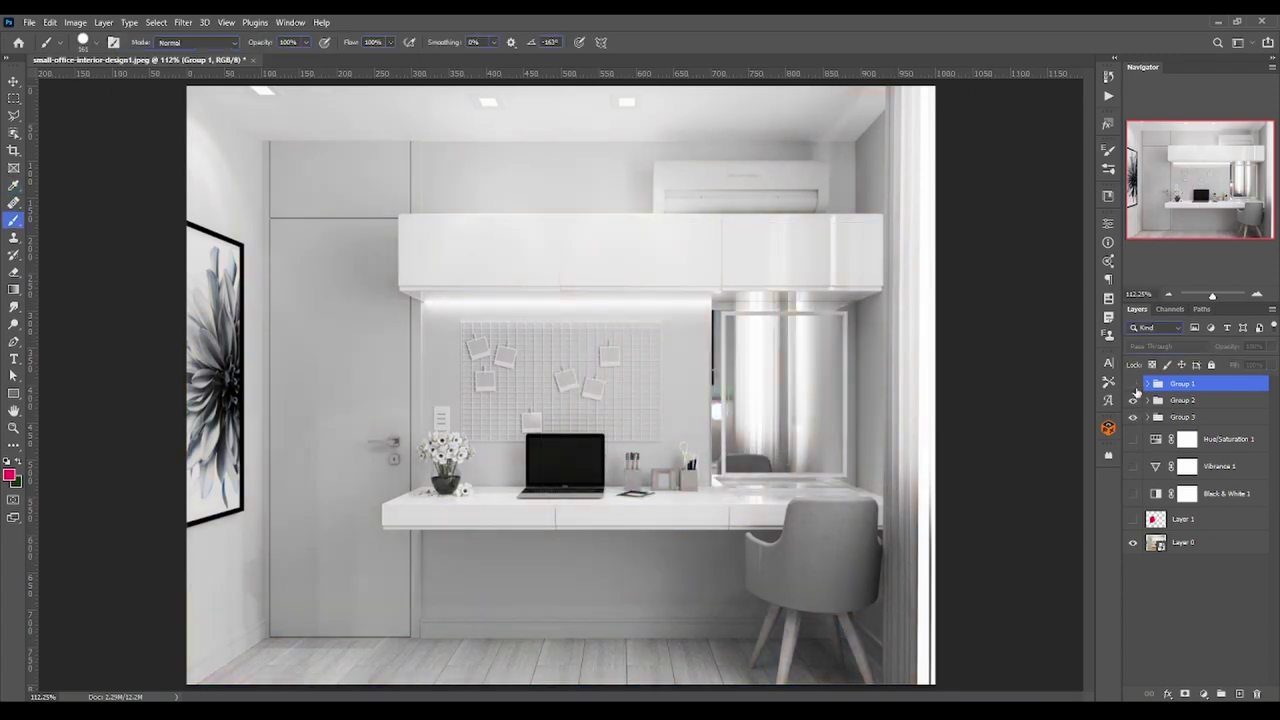
pyautogui.click(1133, 384)
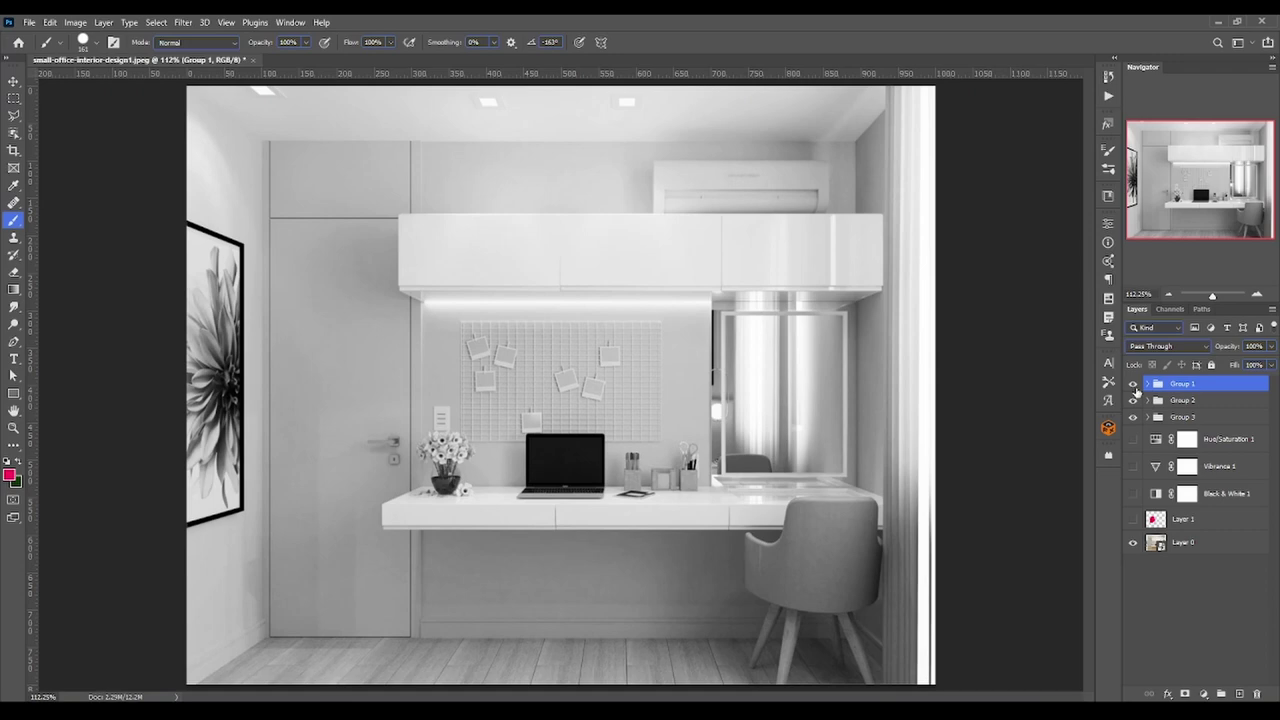
pyautogui.click(1135, 386)
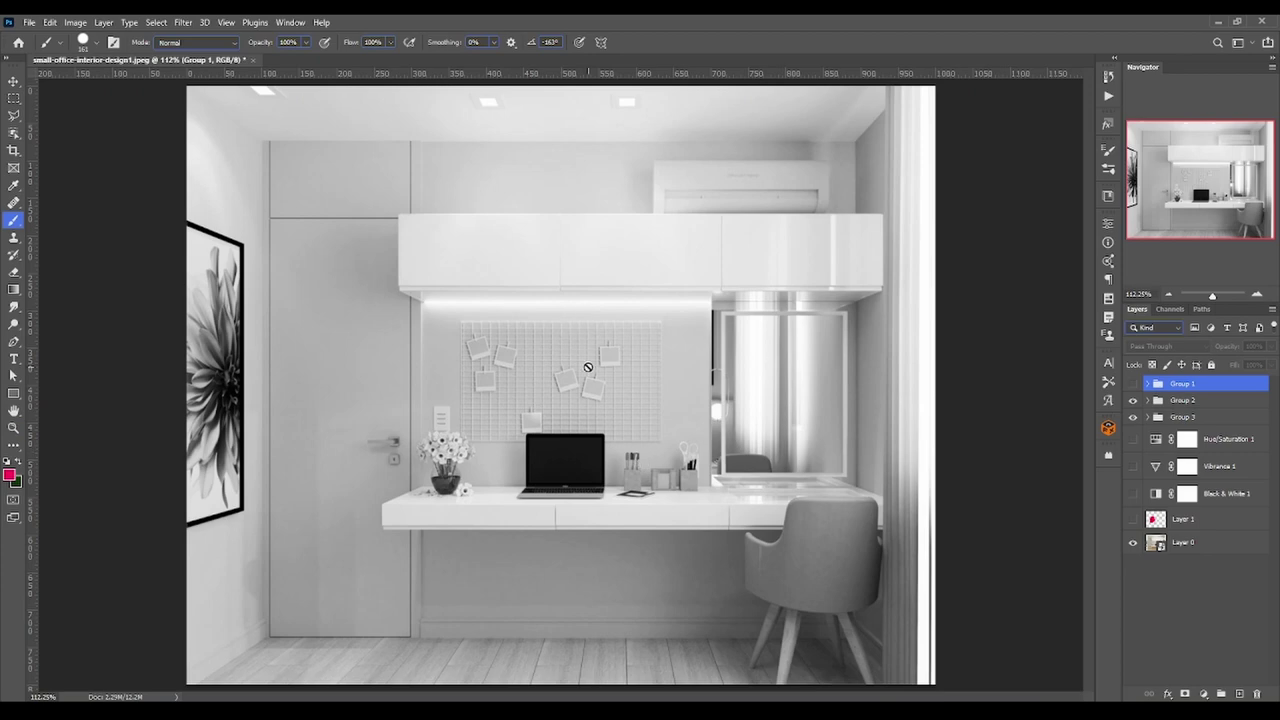
pyautogui.click(1134, 400)
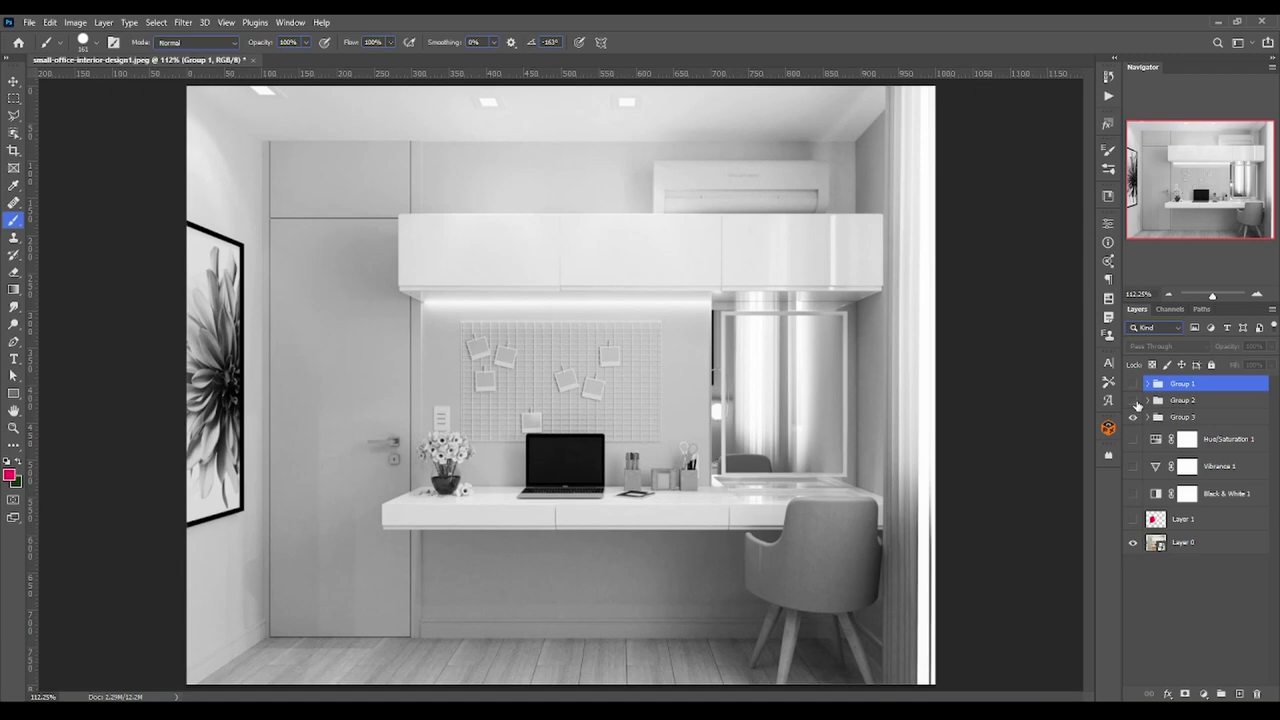
pyautogui.click(1133, 383)
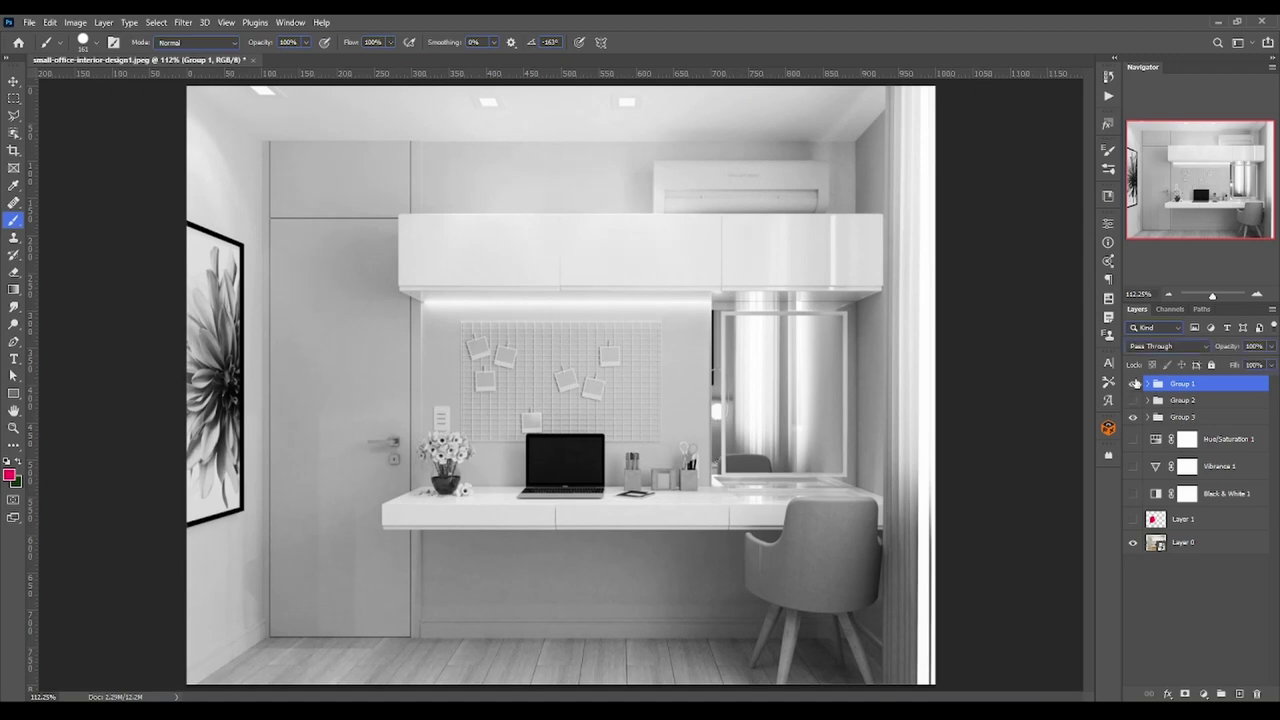
pyautogui.click(1134, 383)
pyautogui.click(1134, 383)
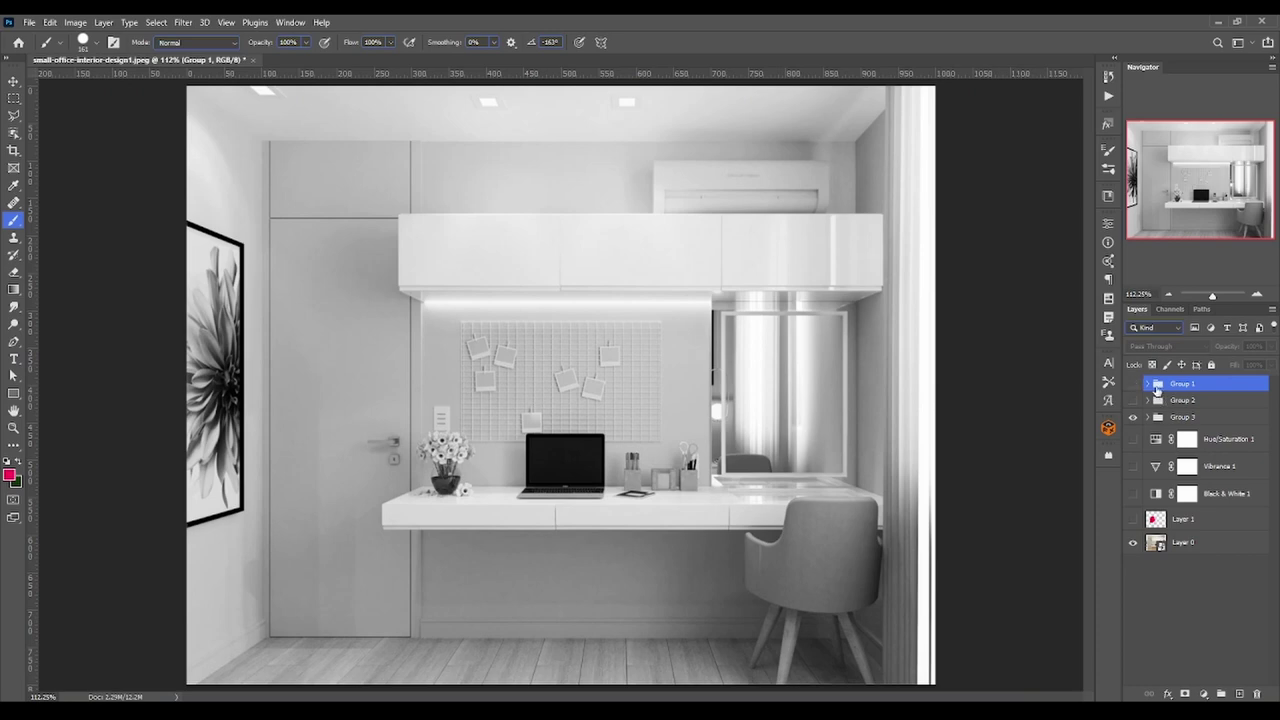
pyautogui.click(1147, 384)
pyautogui.click(1247, 408)
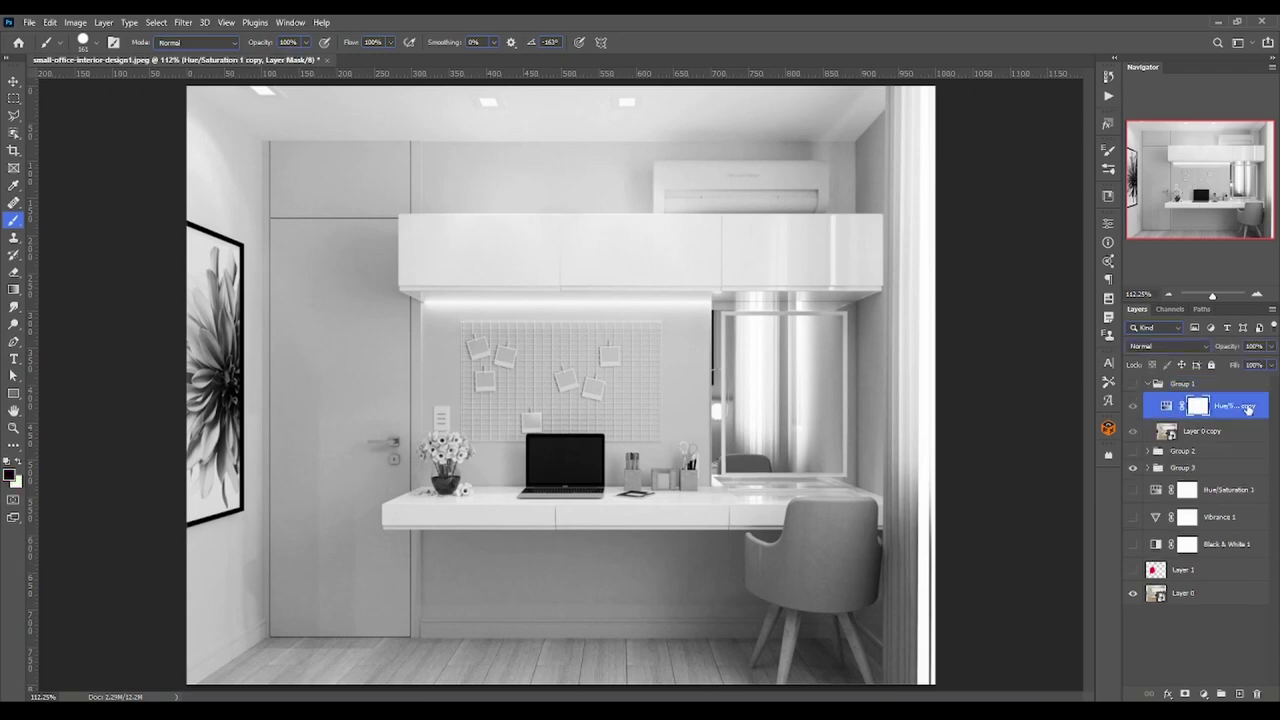